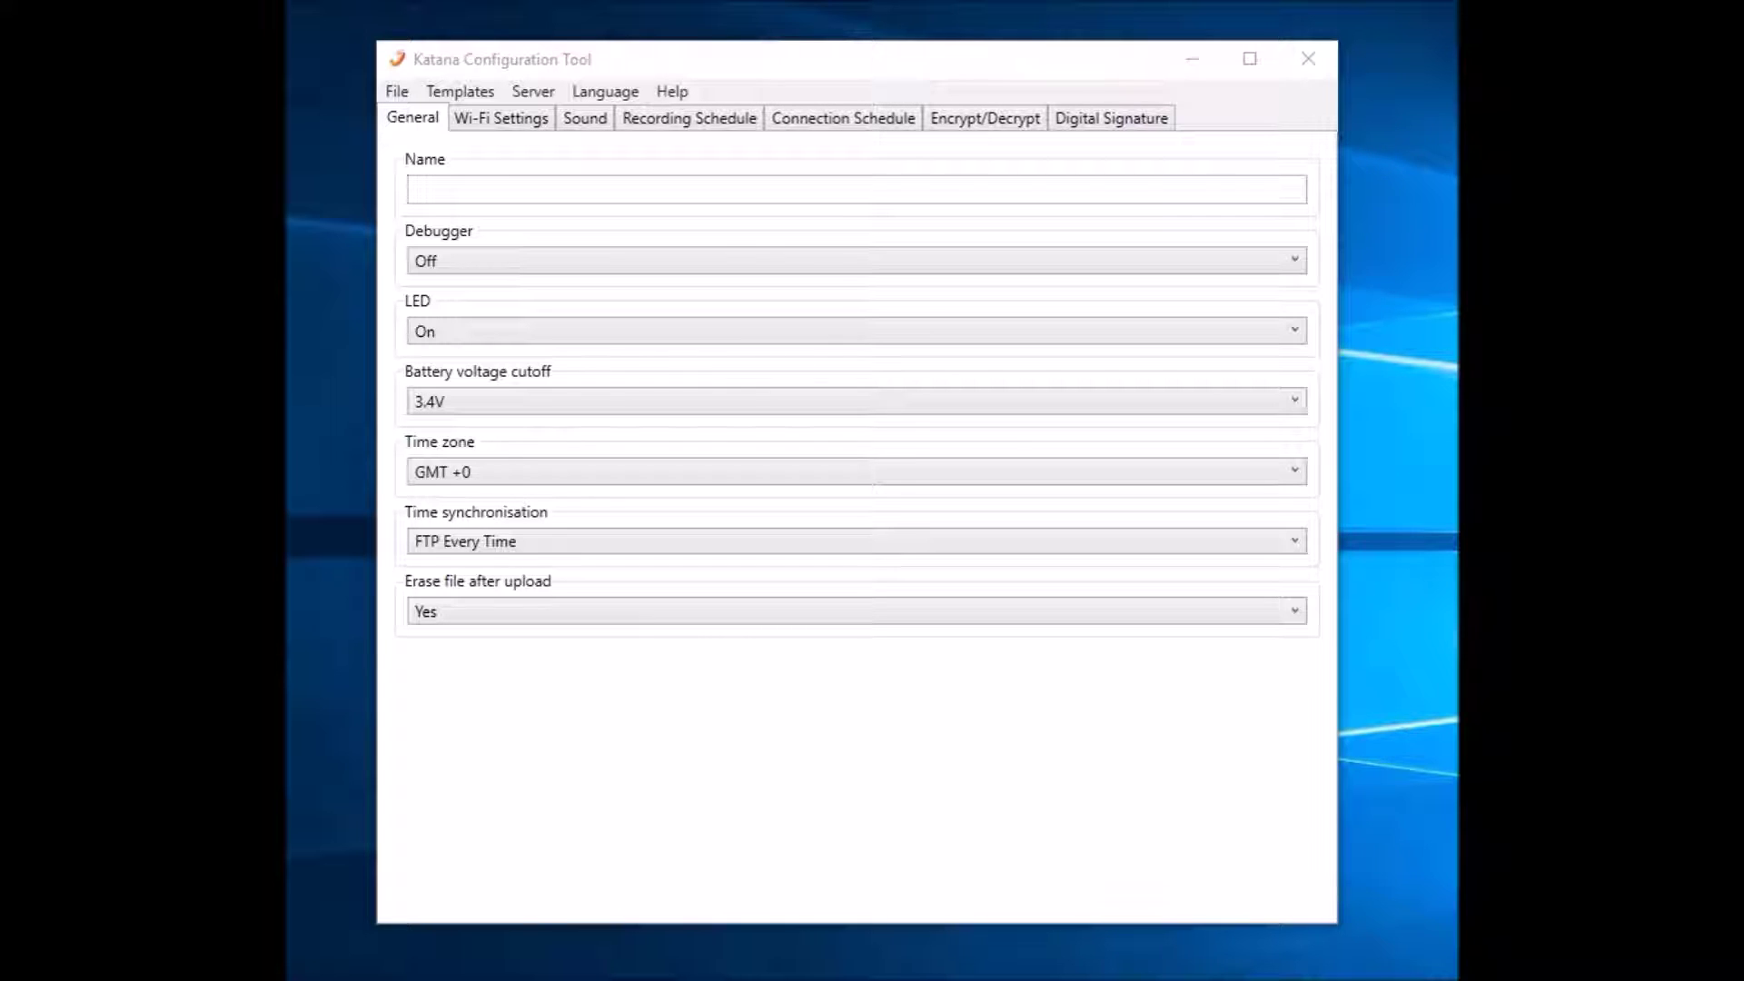
Launch the local FTP server and start it on port 8080
click(533, 91)
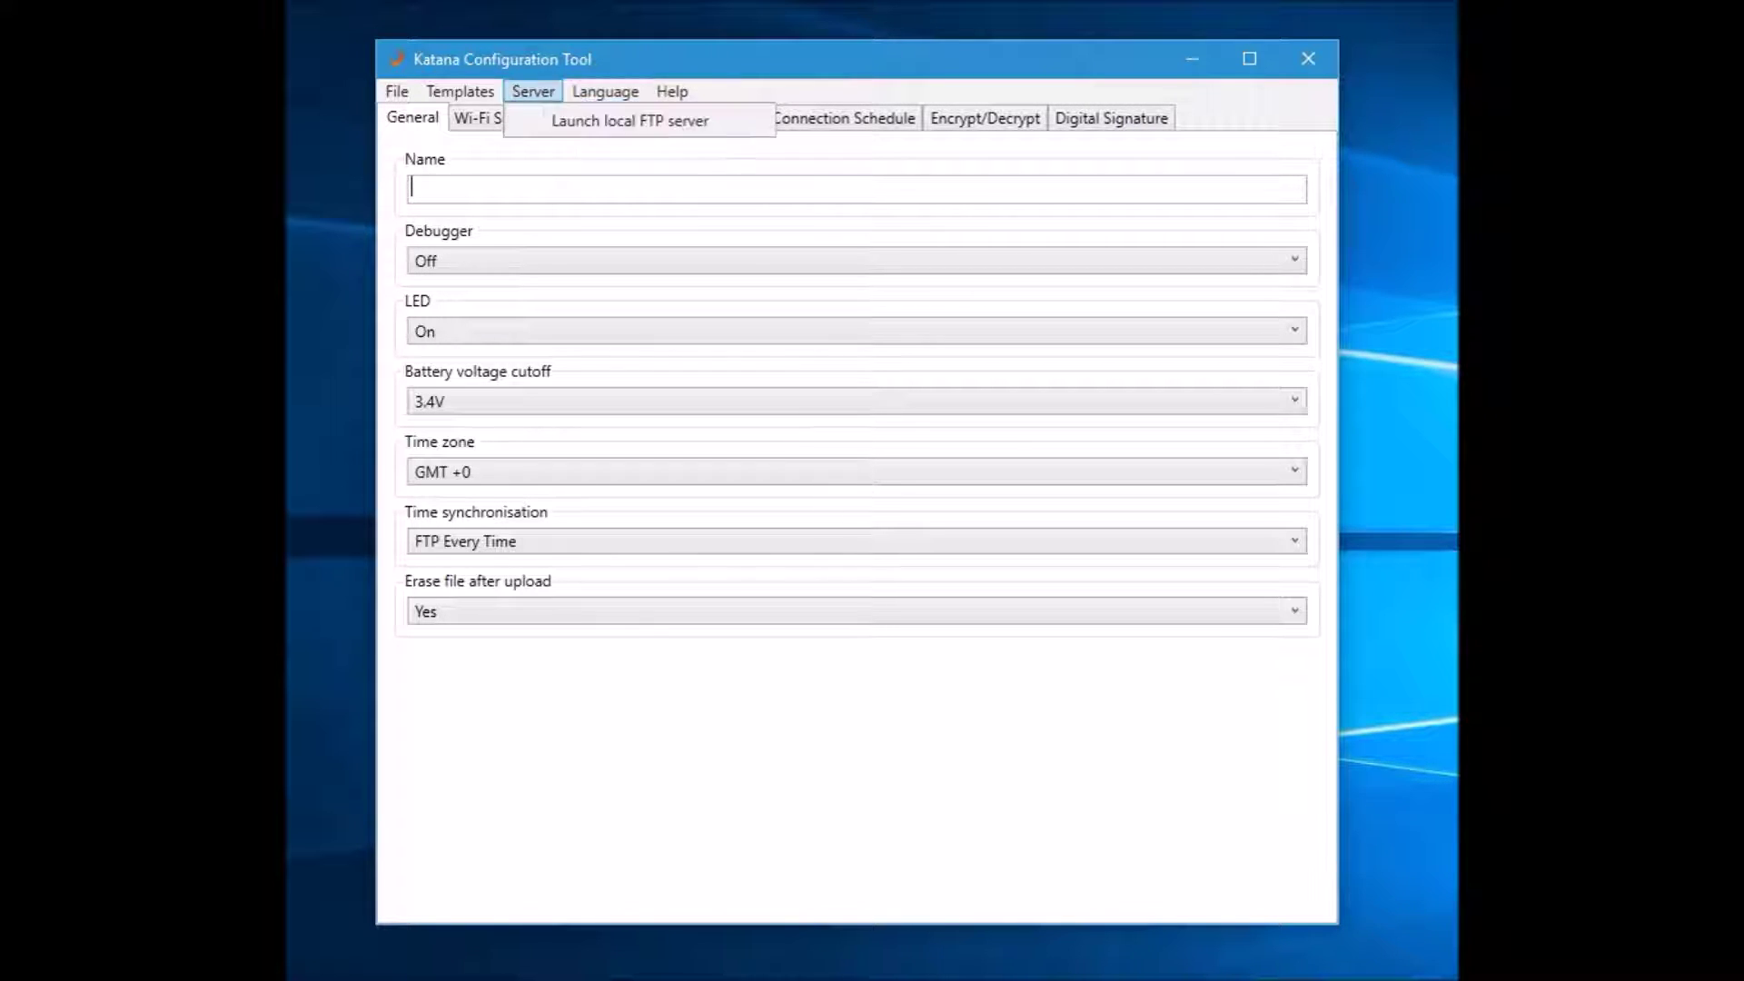
key(Return)
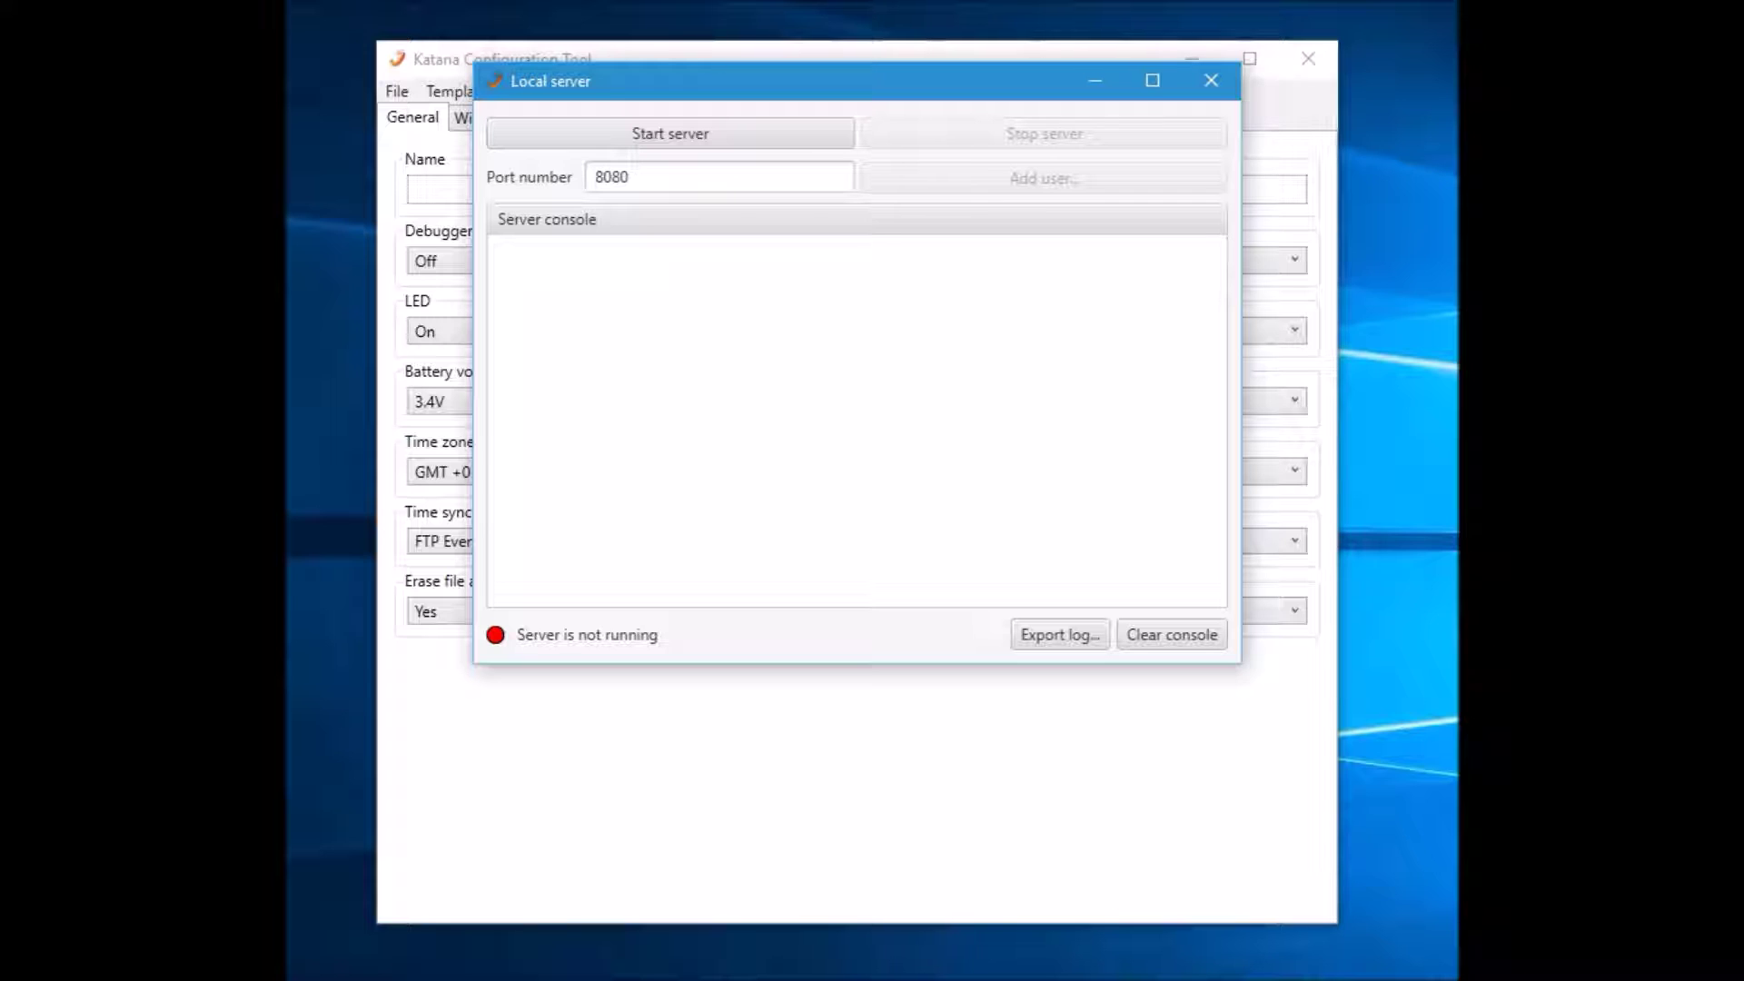
click(670, 133)
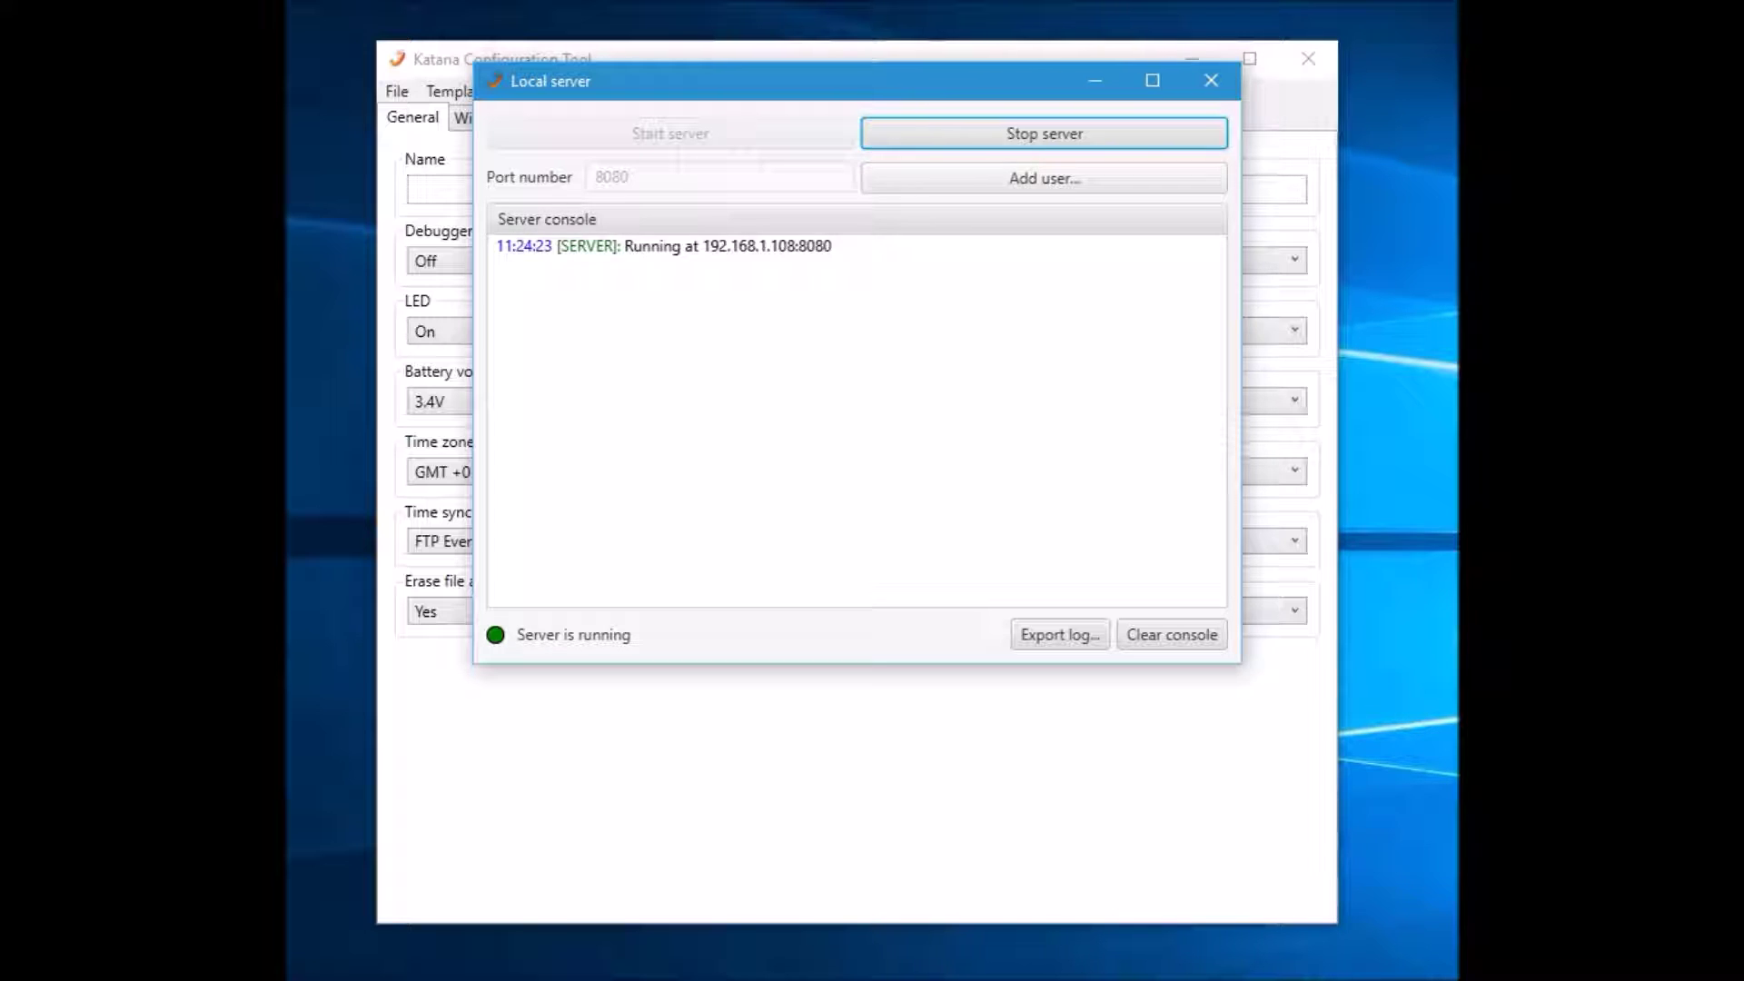
Add FTP user Test with a password and the Desktop folder as its root directory
click(1044, 178)
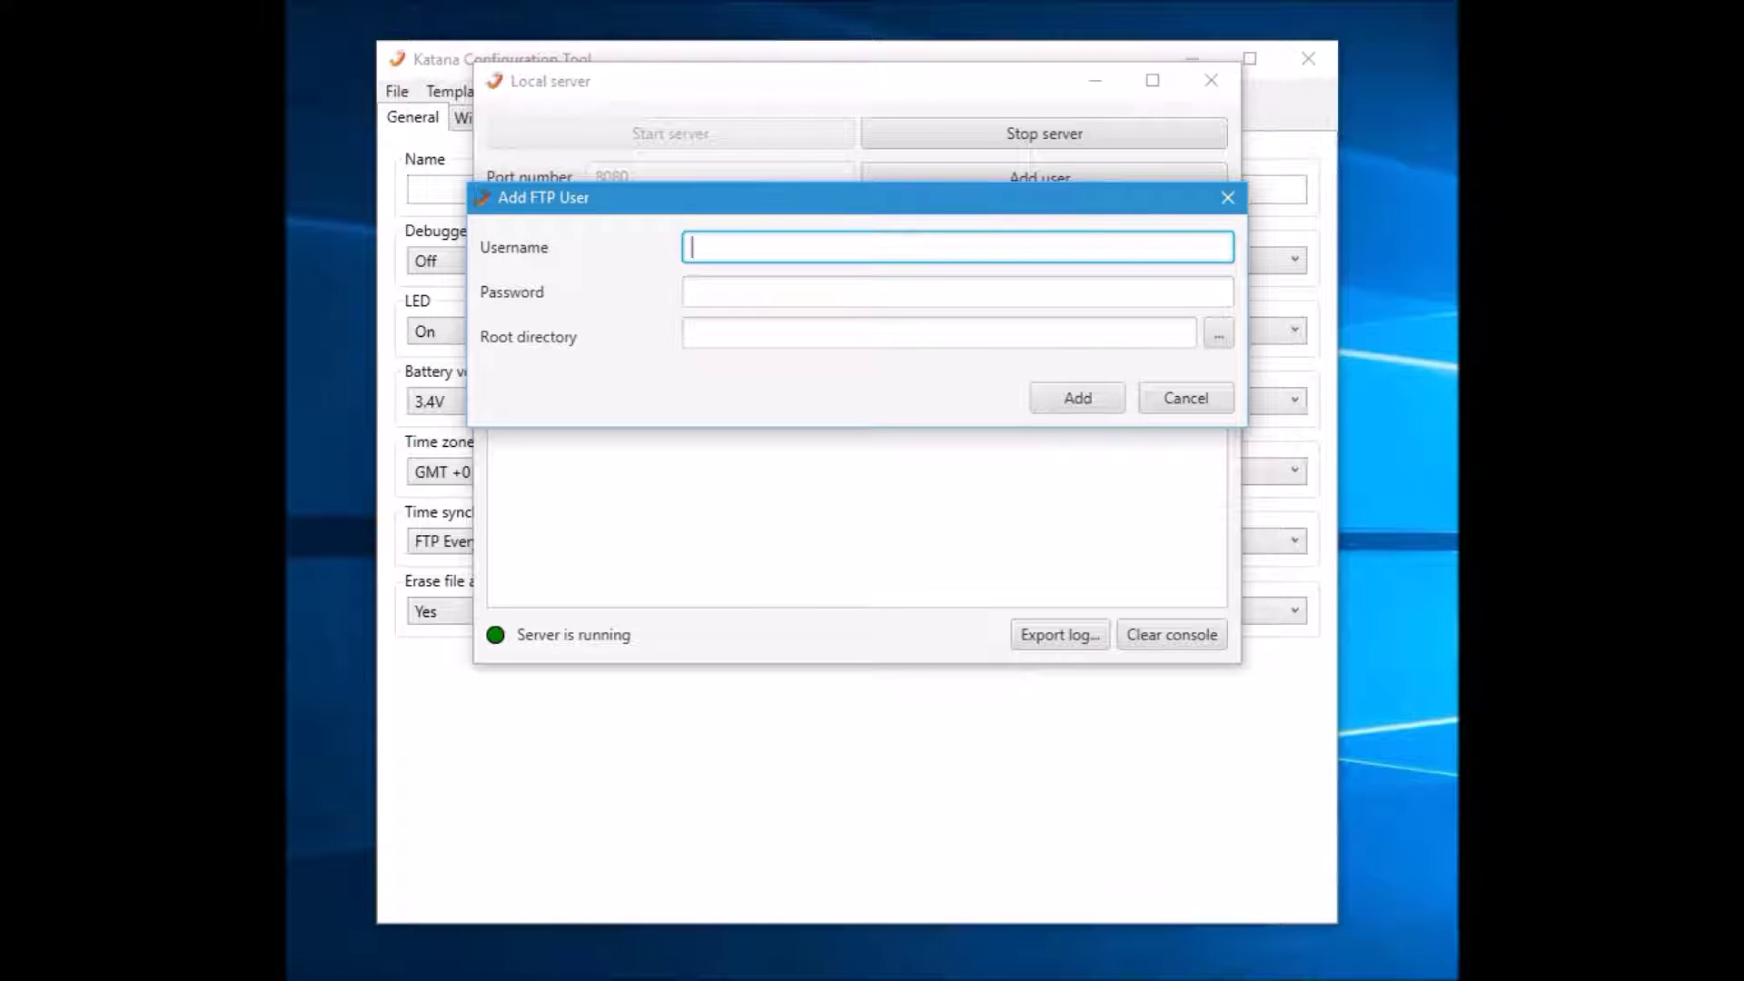
text(Test)
key(Tab)
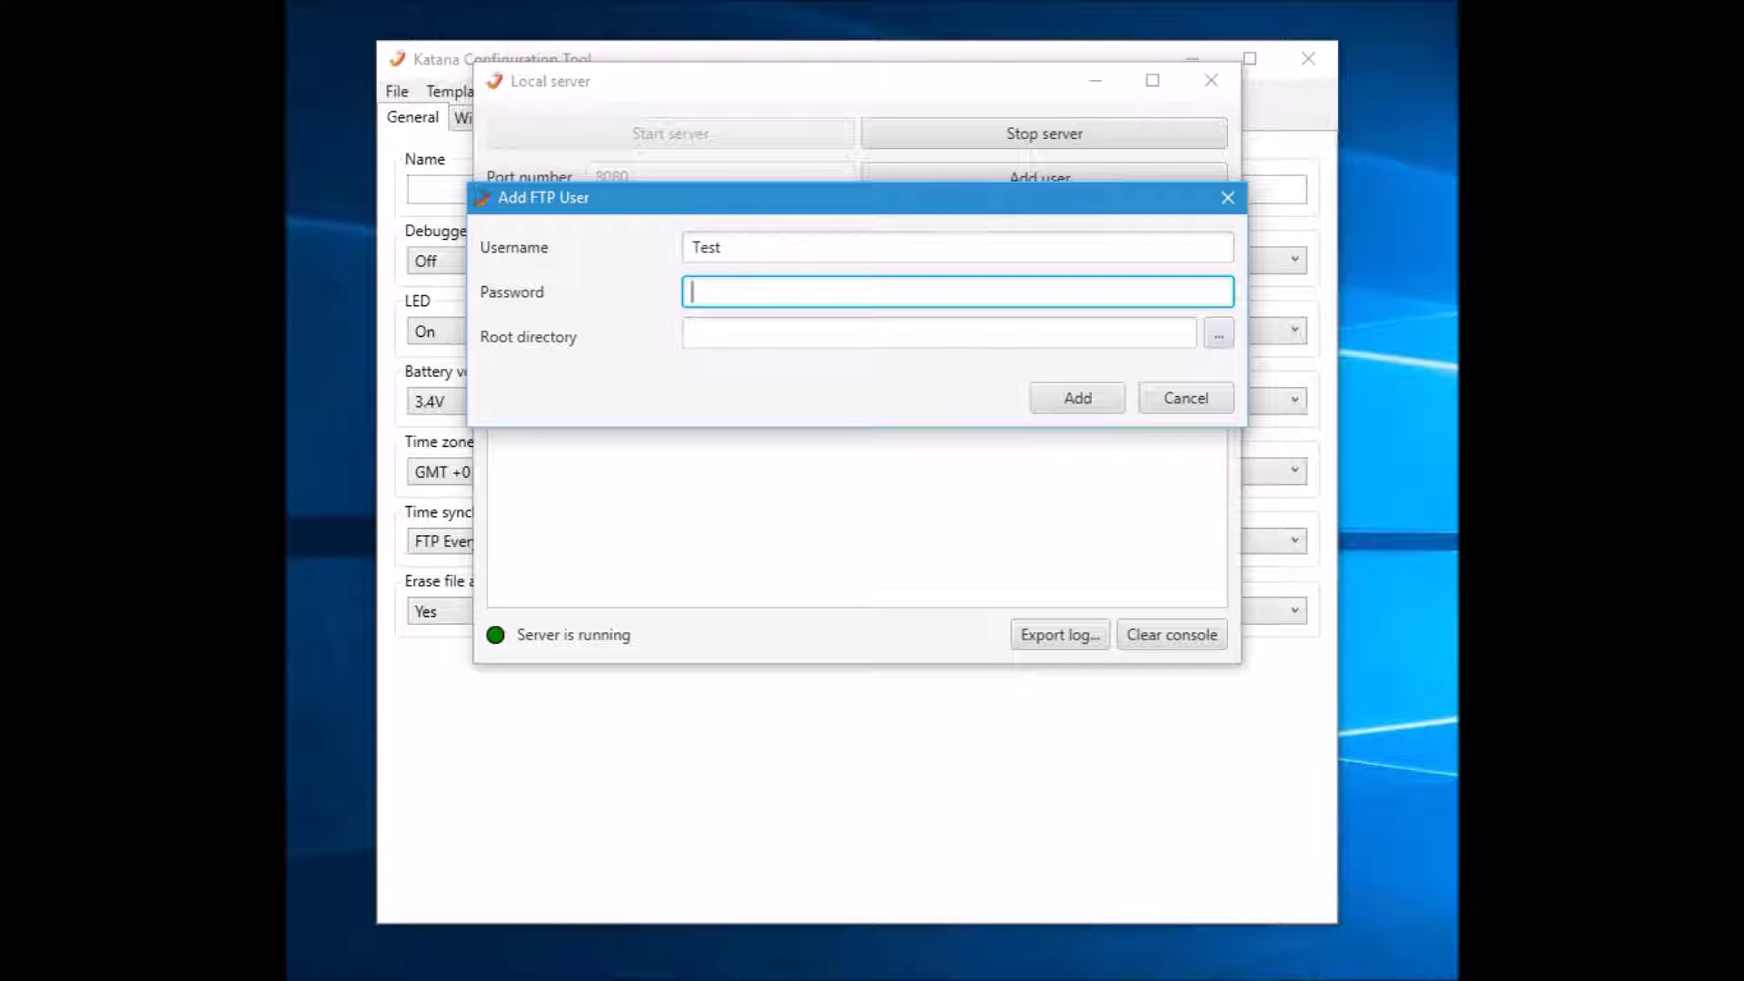
text(test)
click(1218, 336)
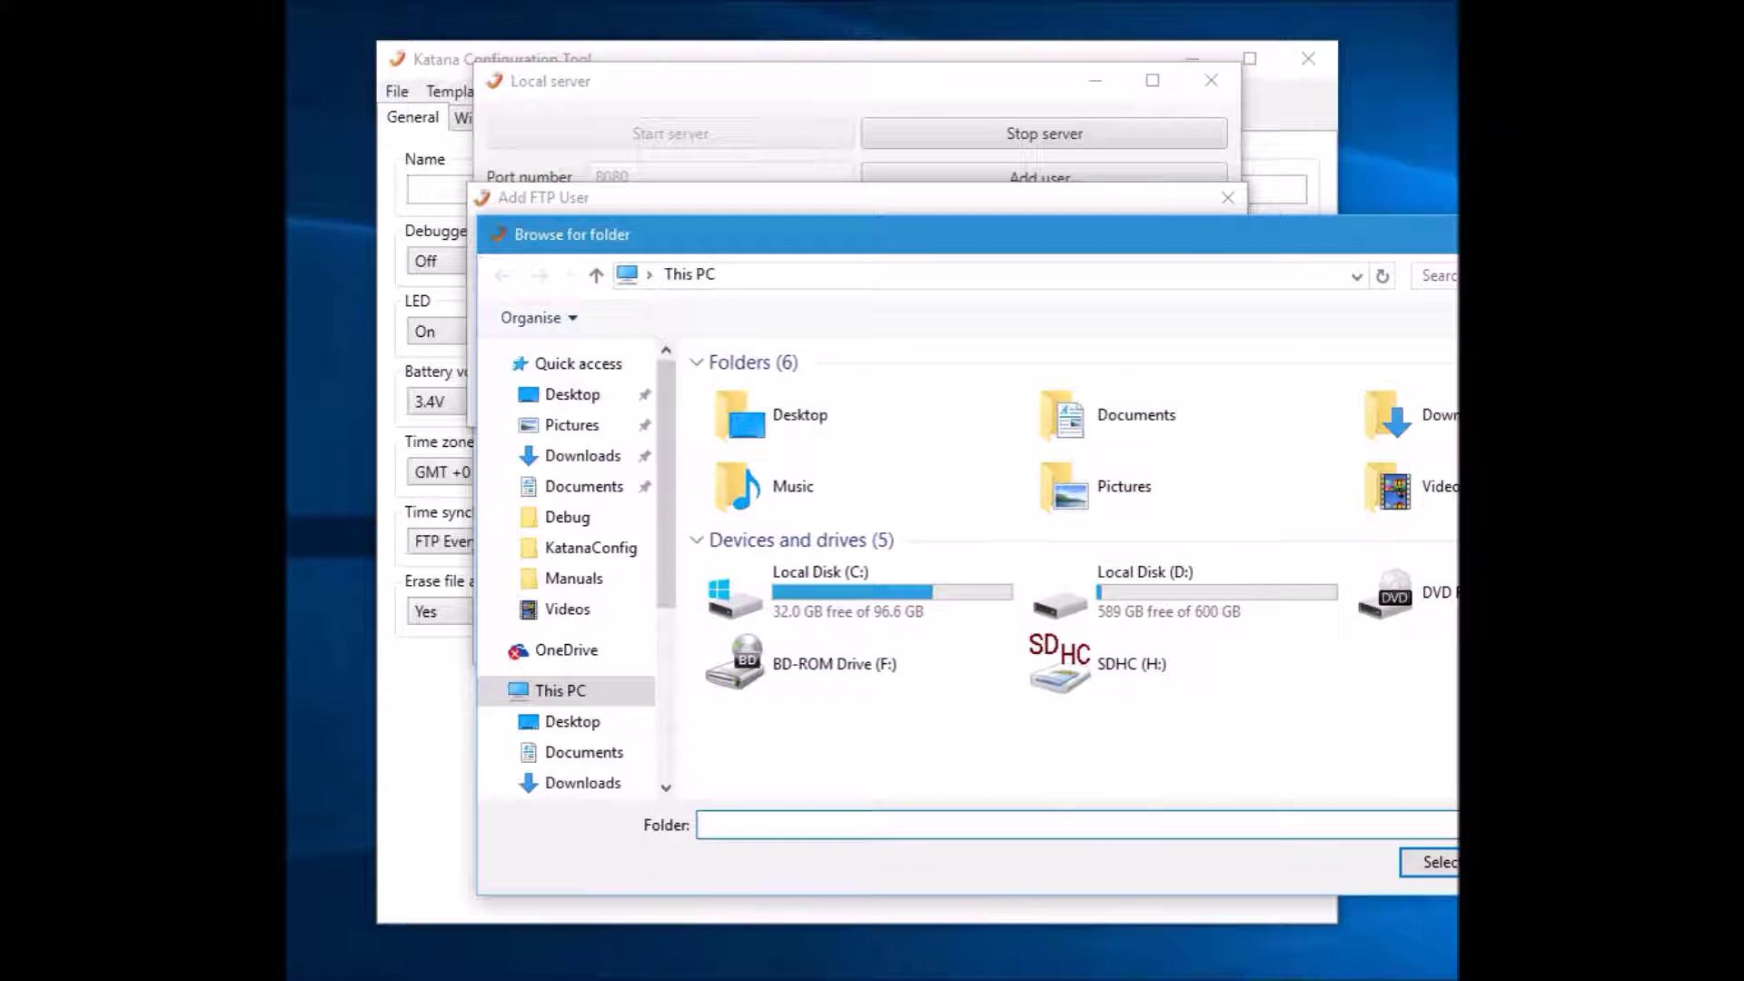
drag(726, 233, 663, 97)
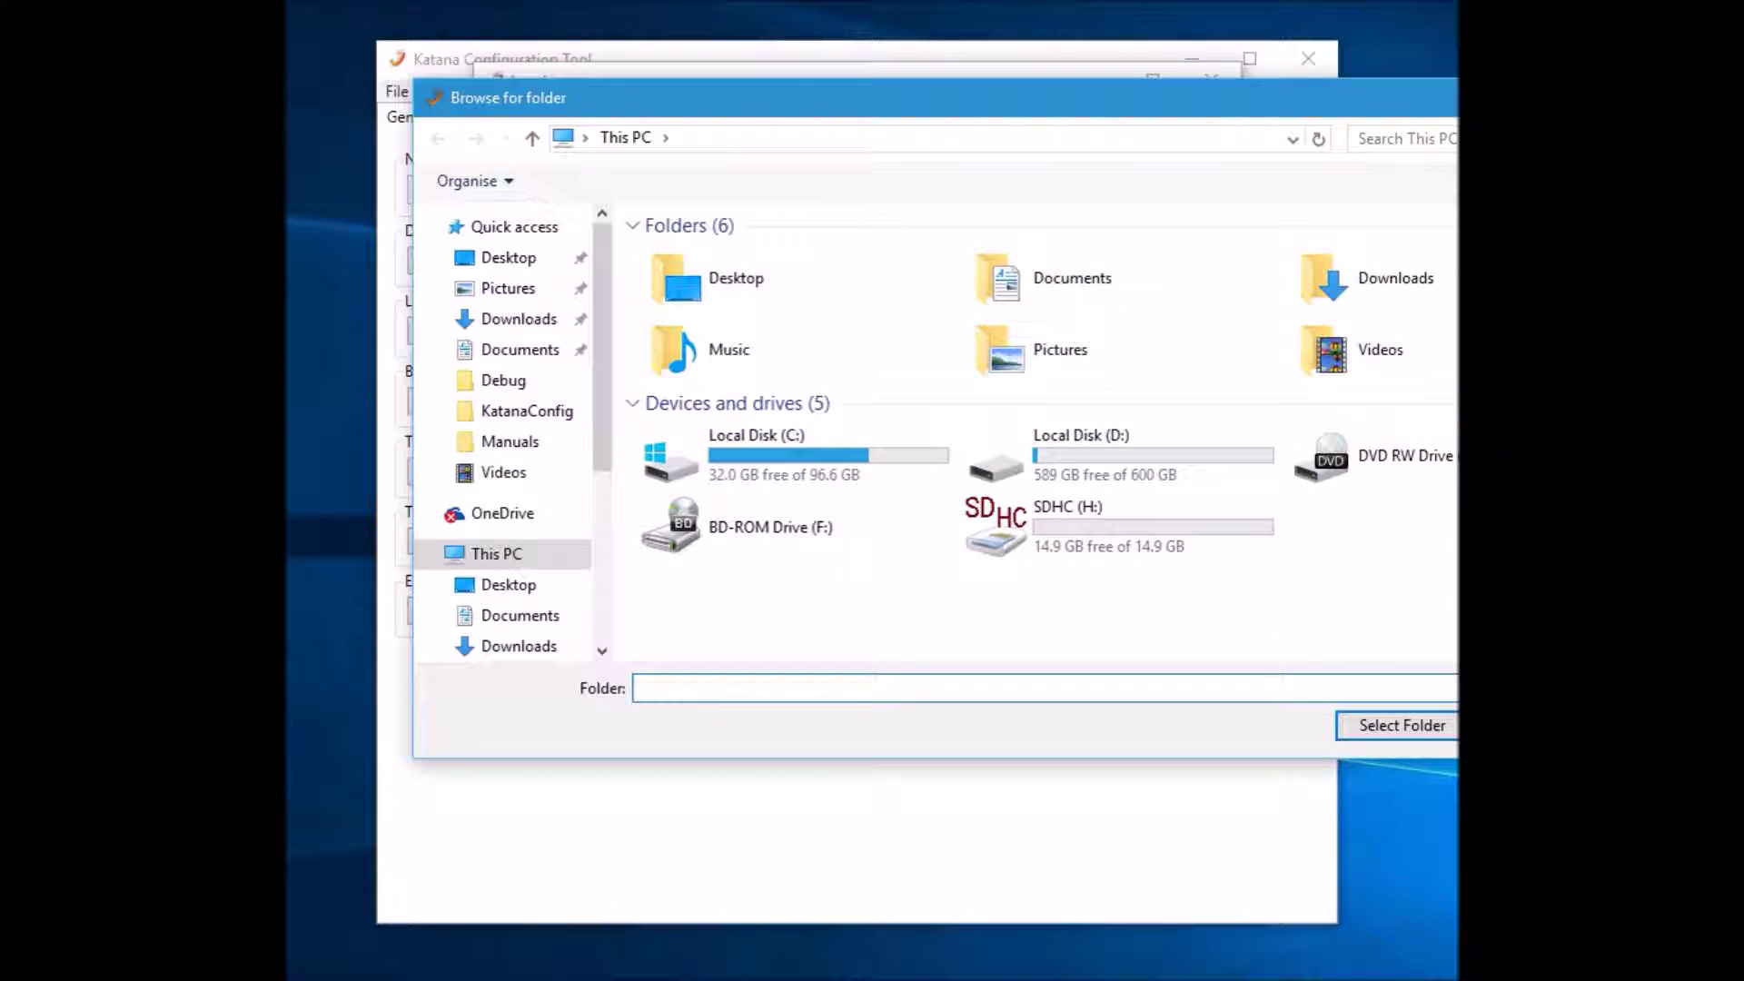
click(796, 278)
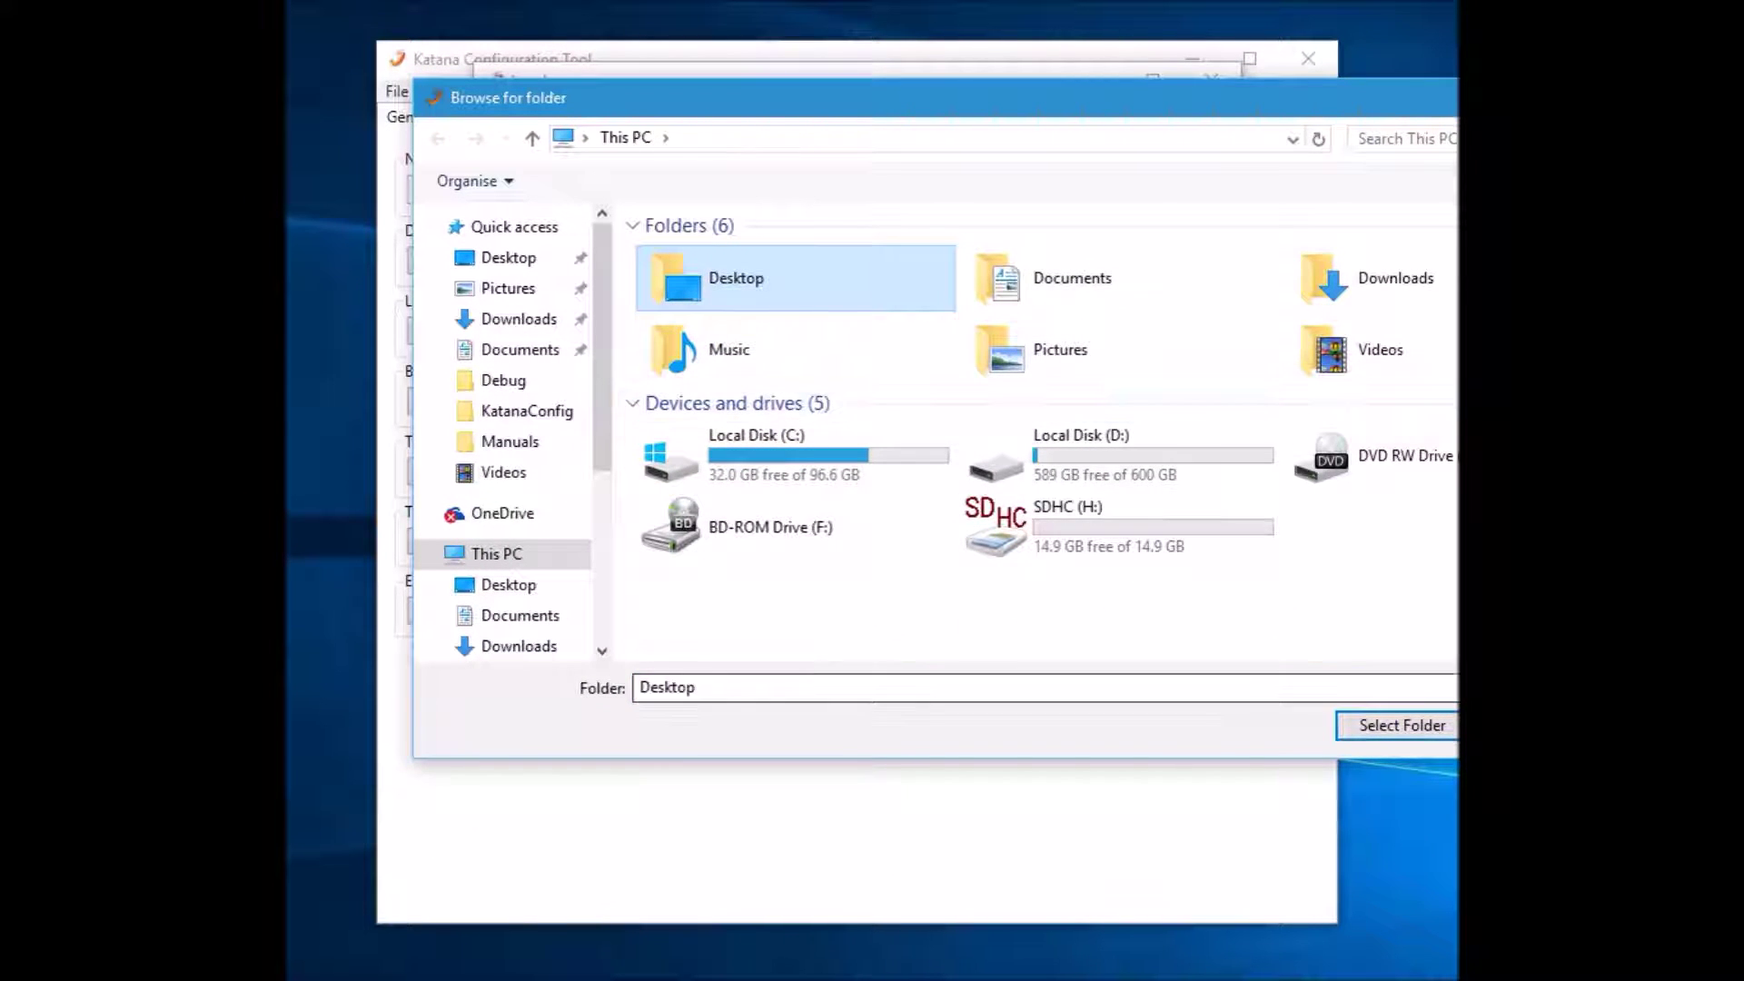
click(1402, 725)
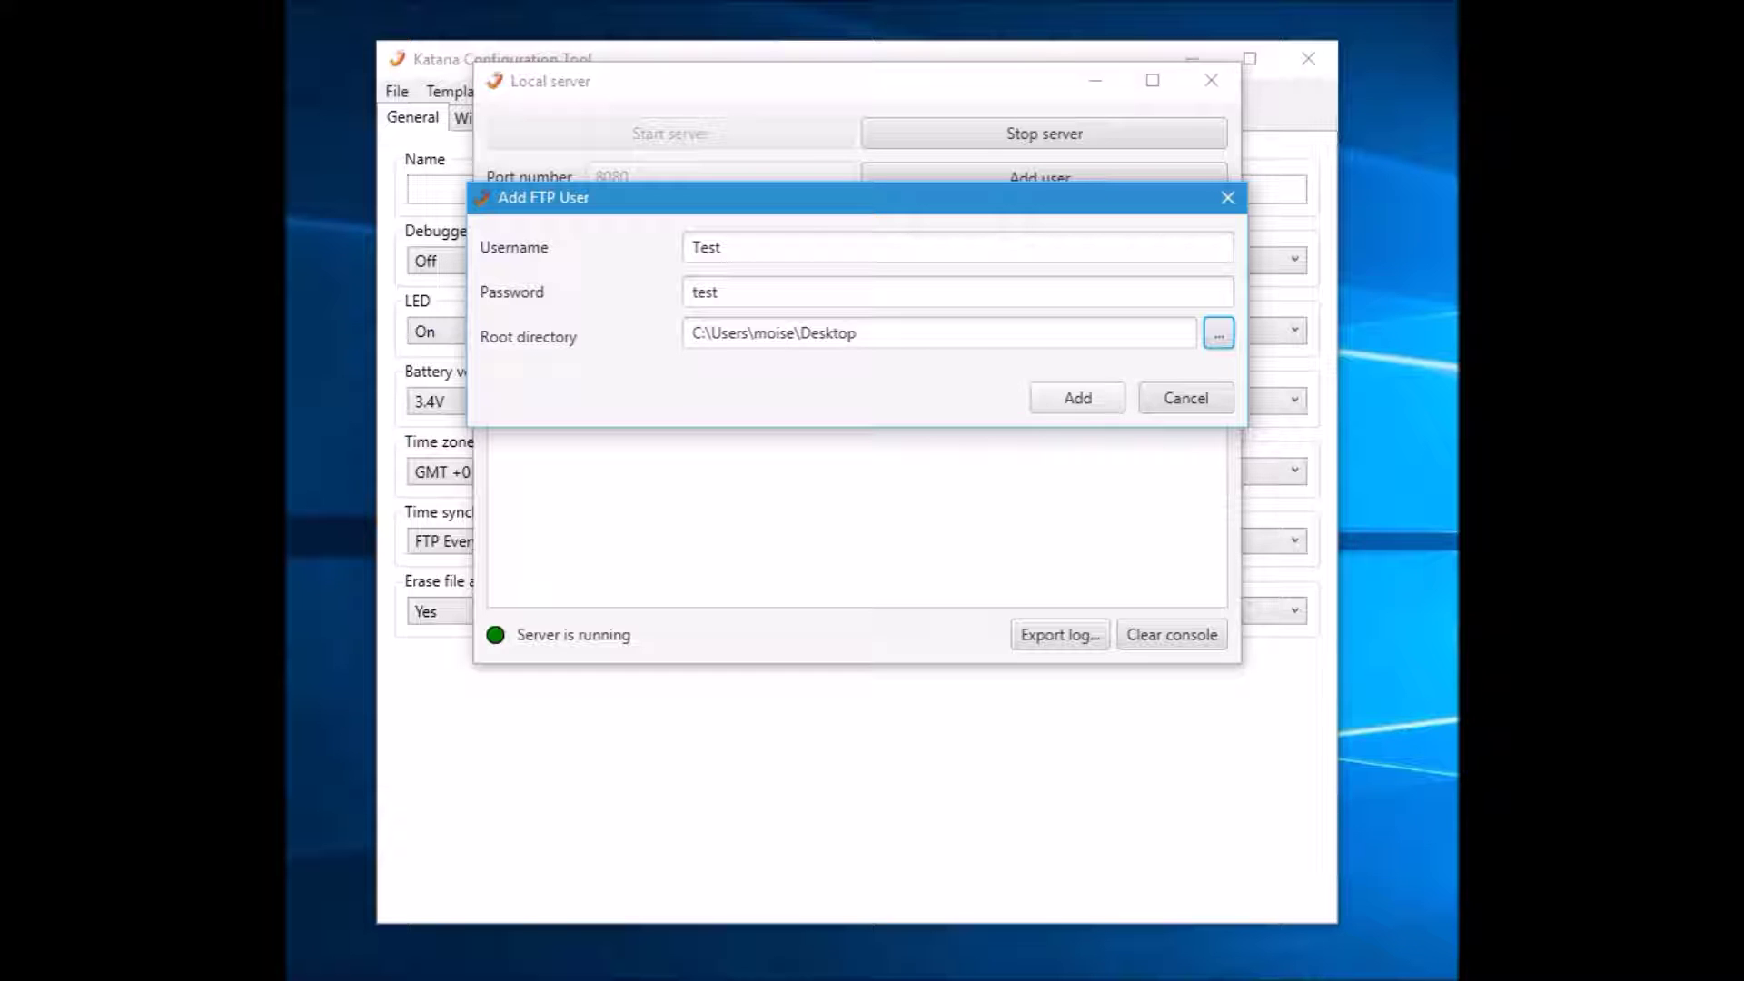
click(1077, 398)
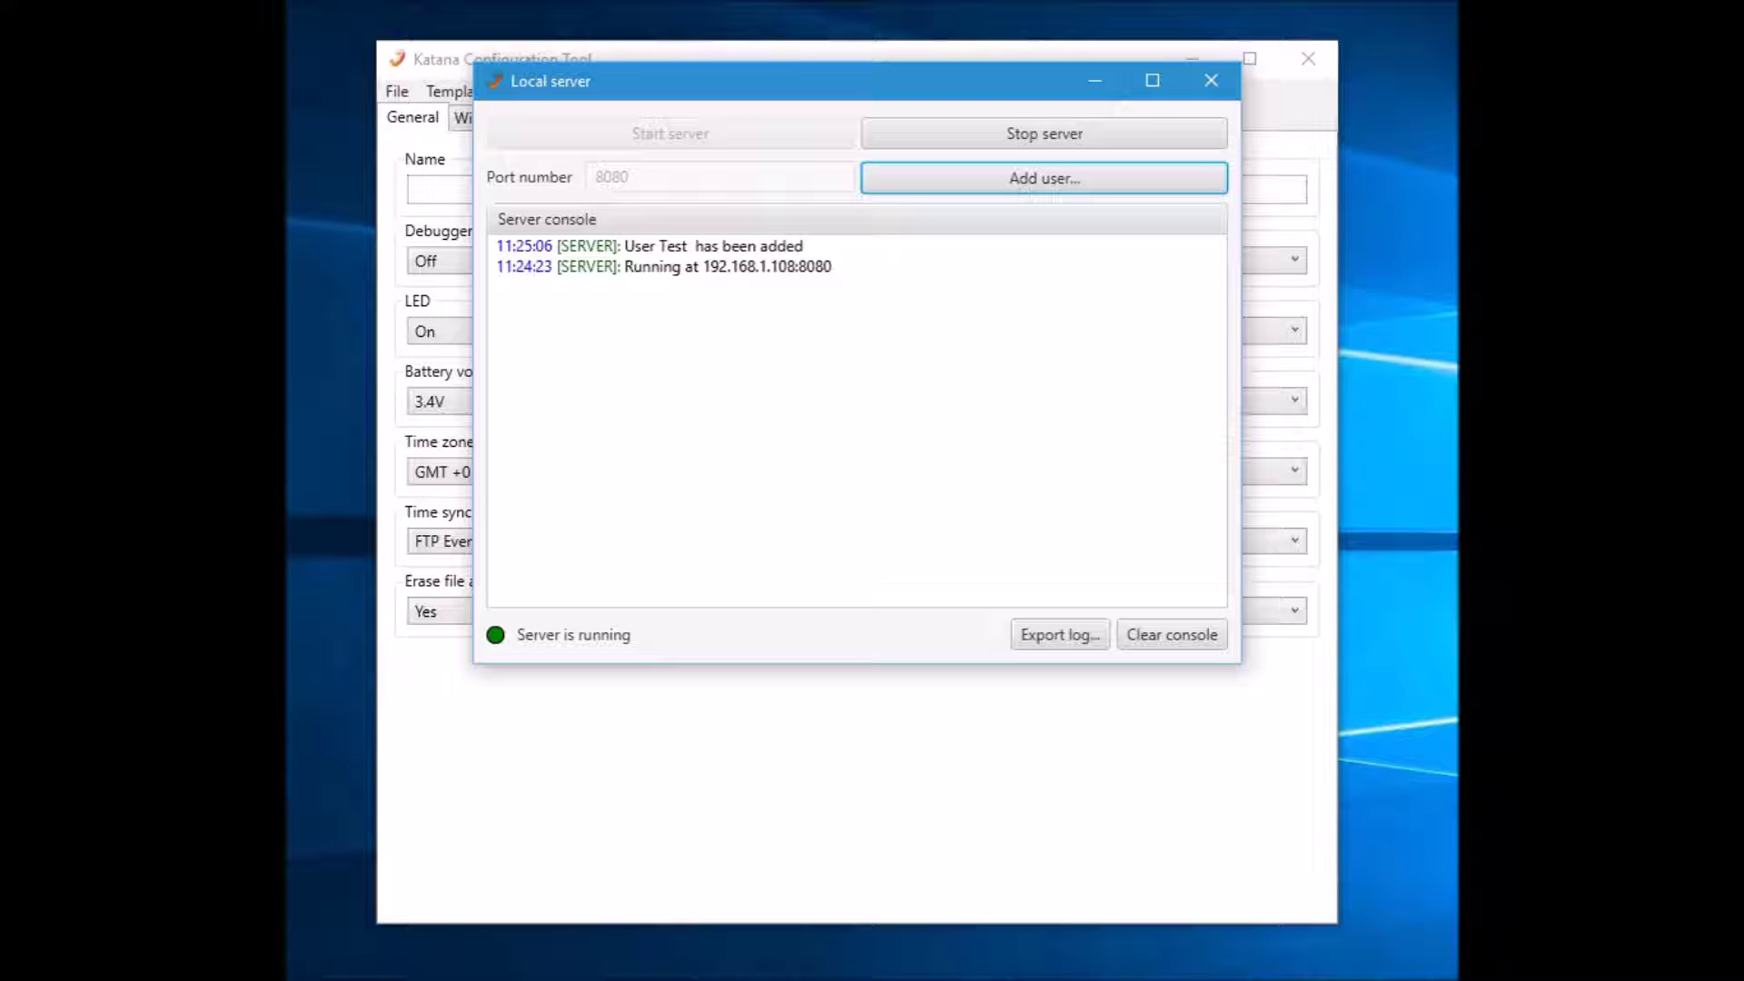
Move the server window aside and name the configuration LocalFTPTest
drag(726, 81, 839, 156)
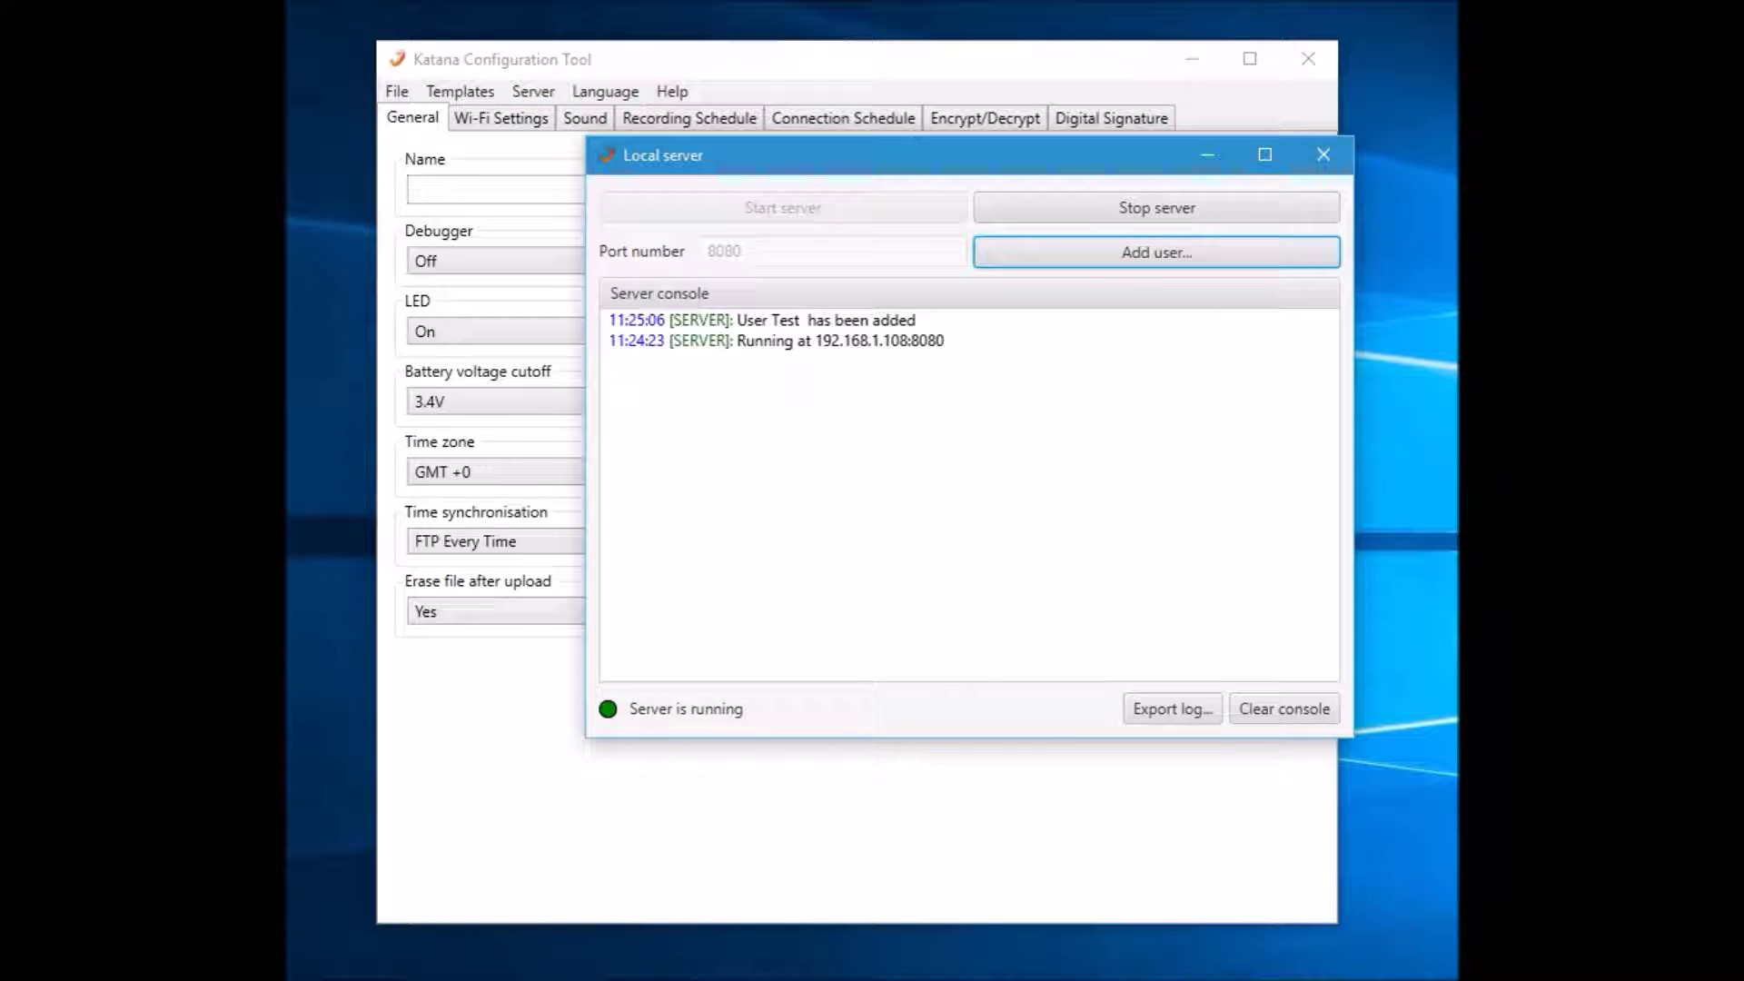
click(454, 189)
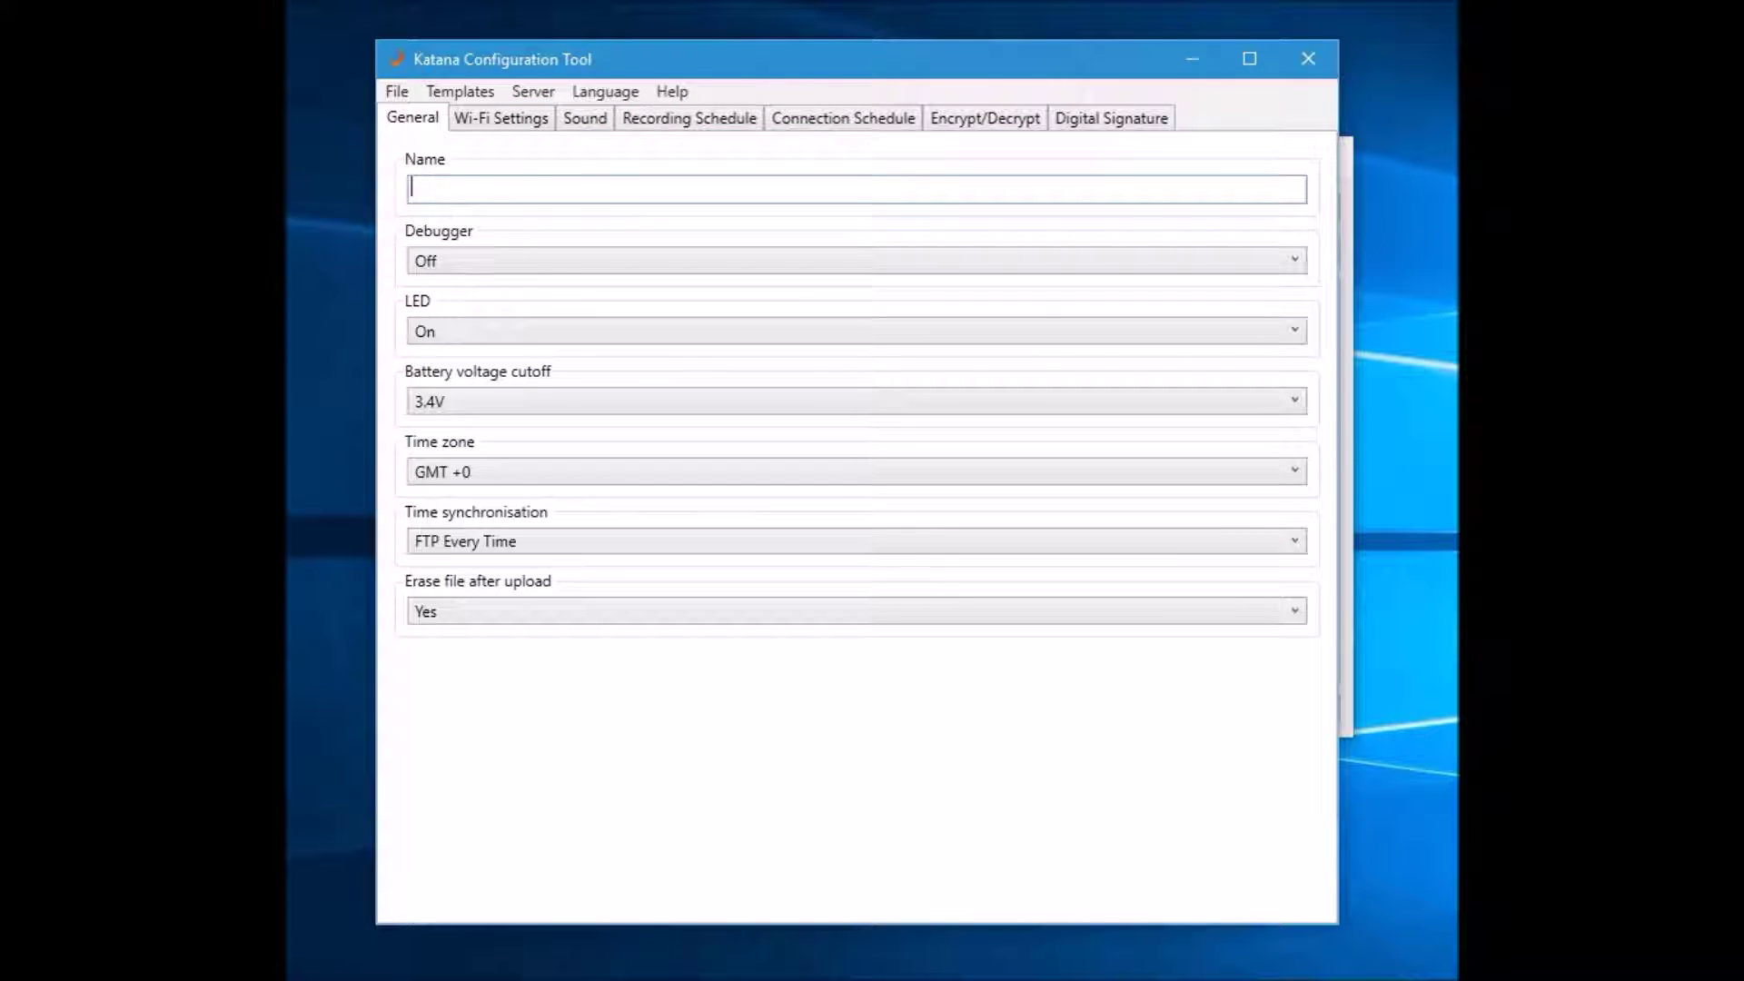
text(LocalFTPTest)
Set the time zone to GMT +3 and switch to the Wi-Fi Settings page
click(836, 472)
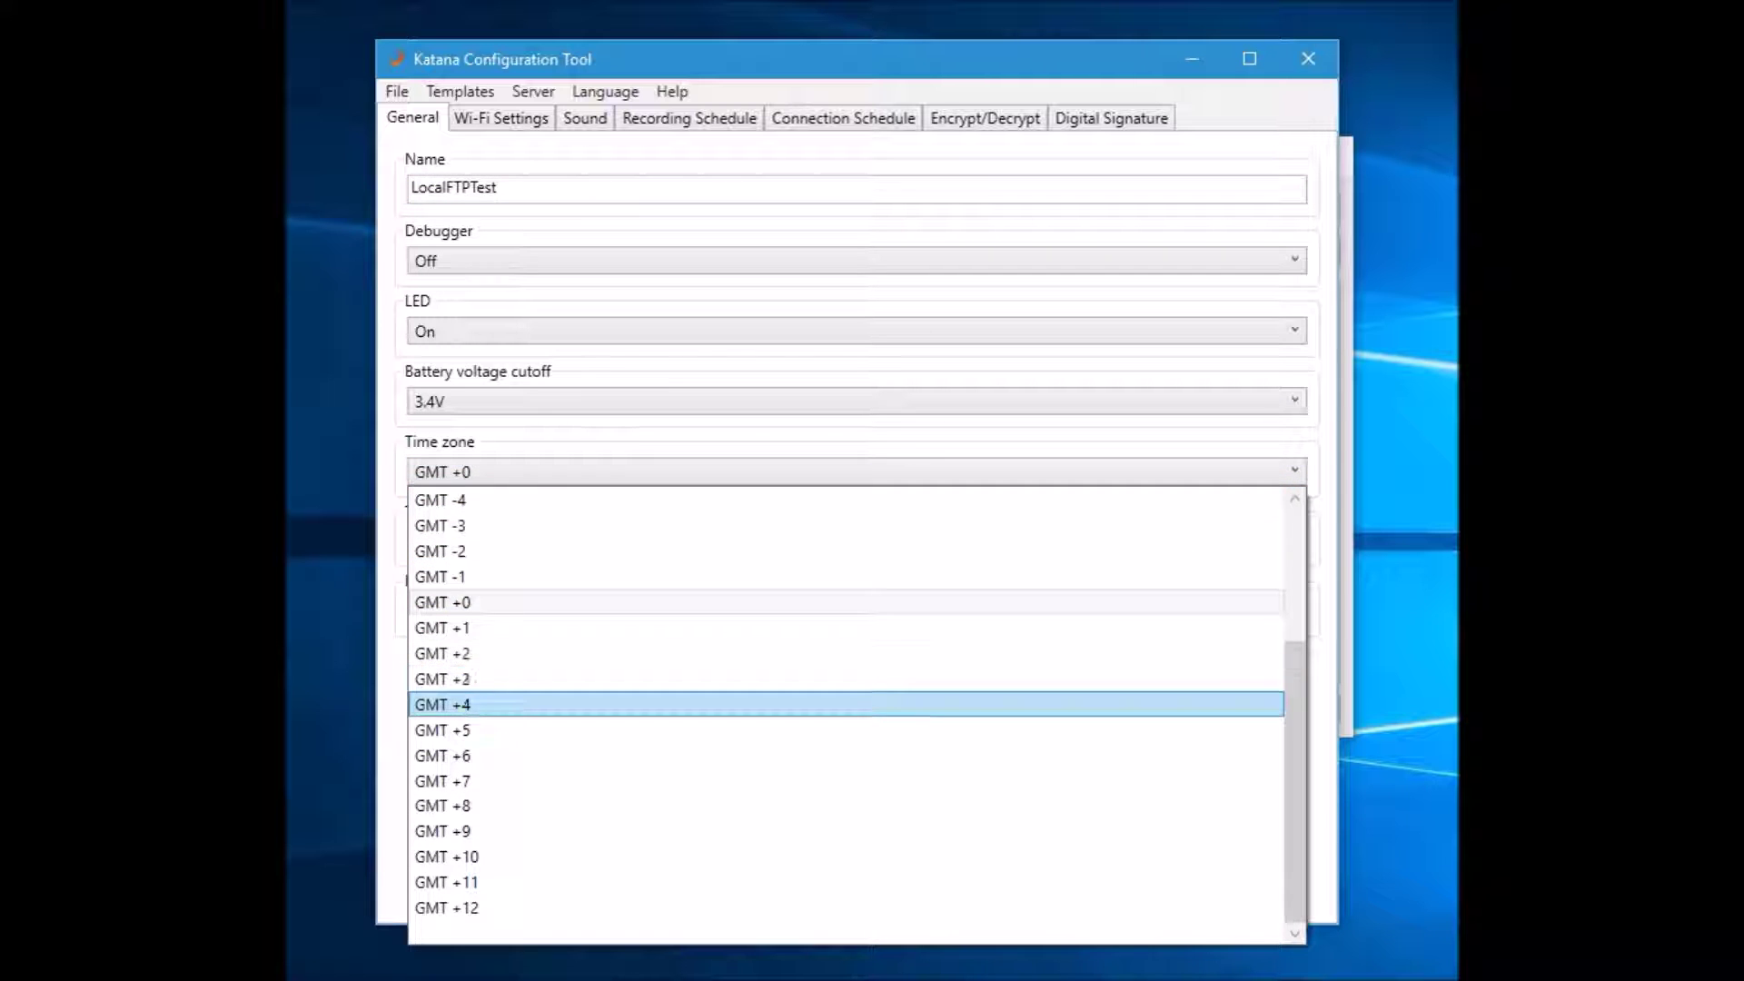
click(459, 653)
click(459, 471)
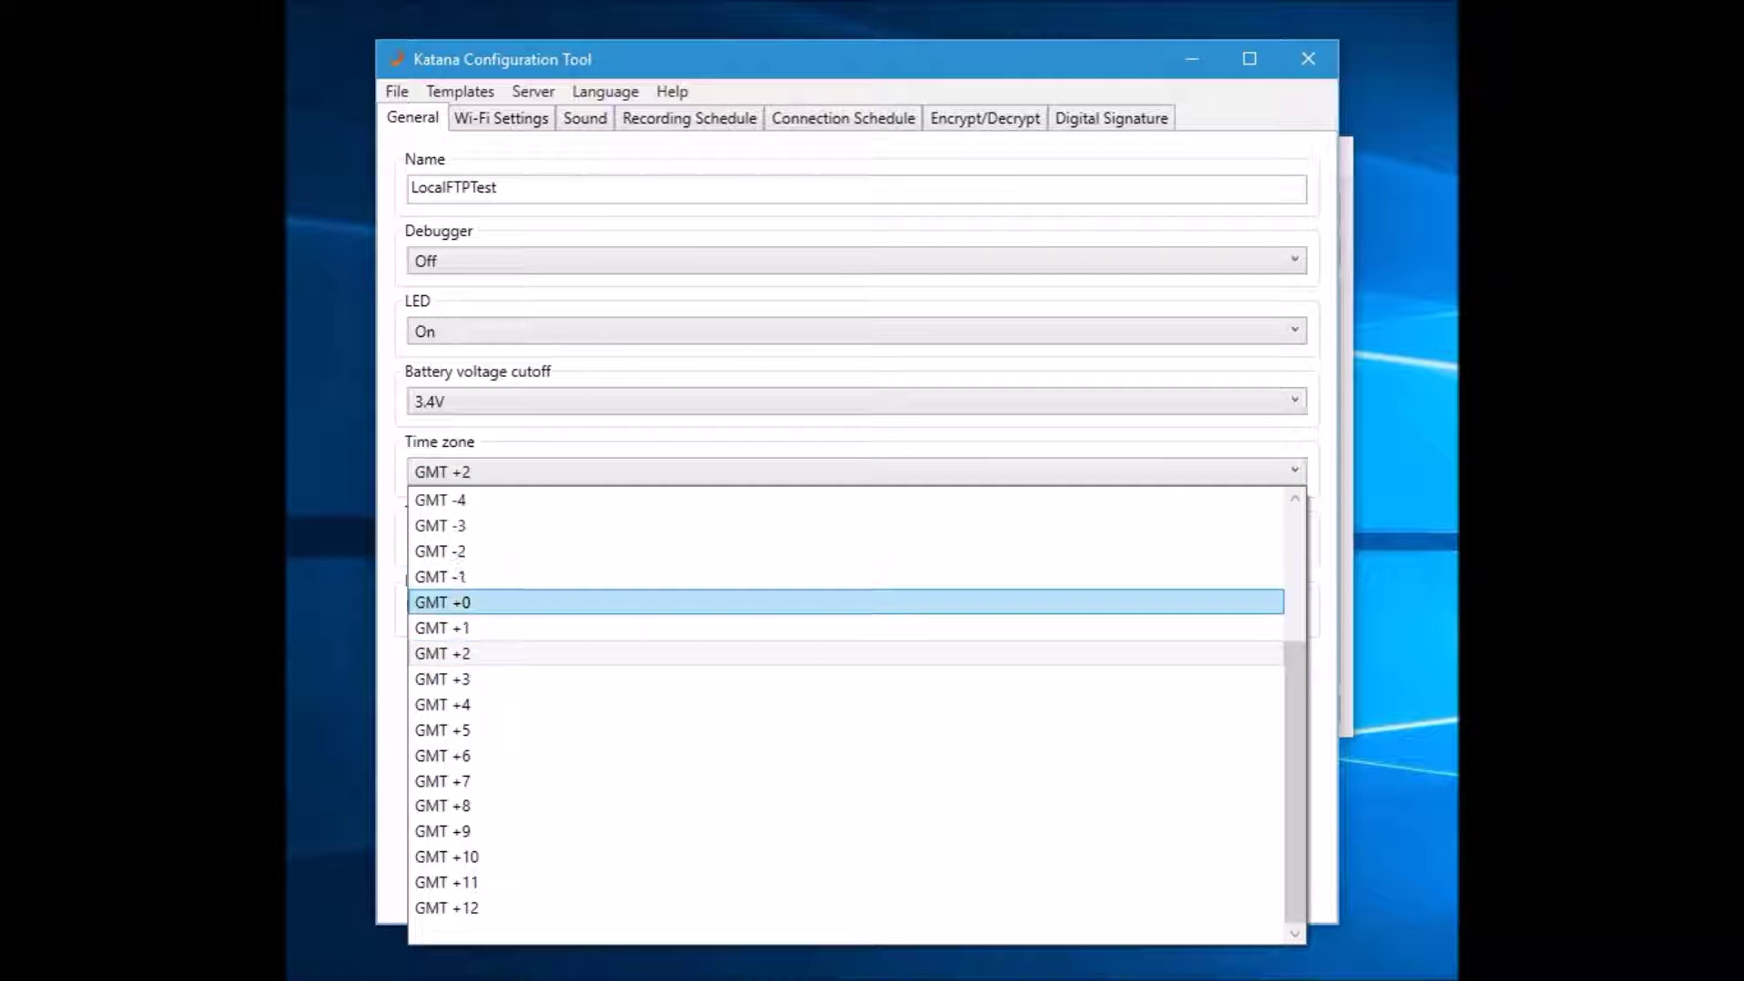
click(459, 679)
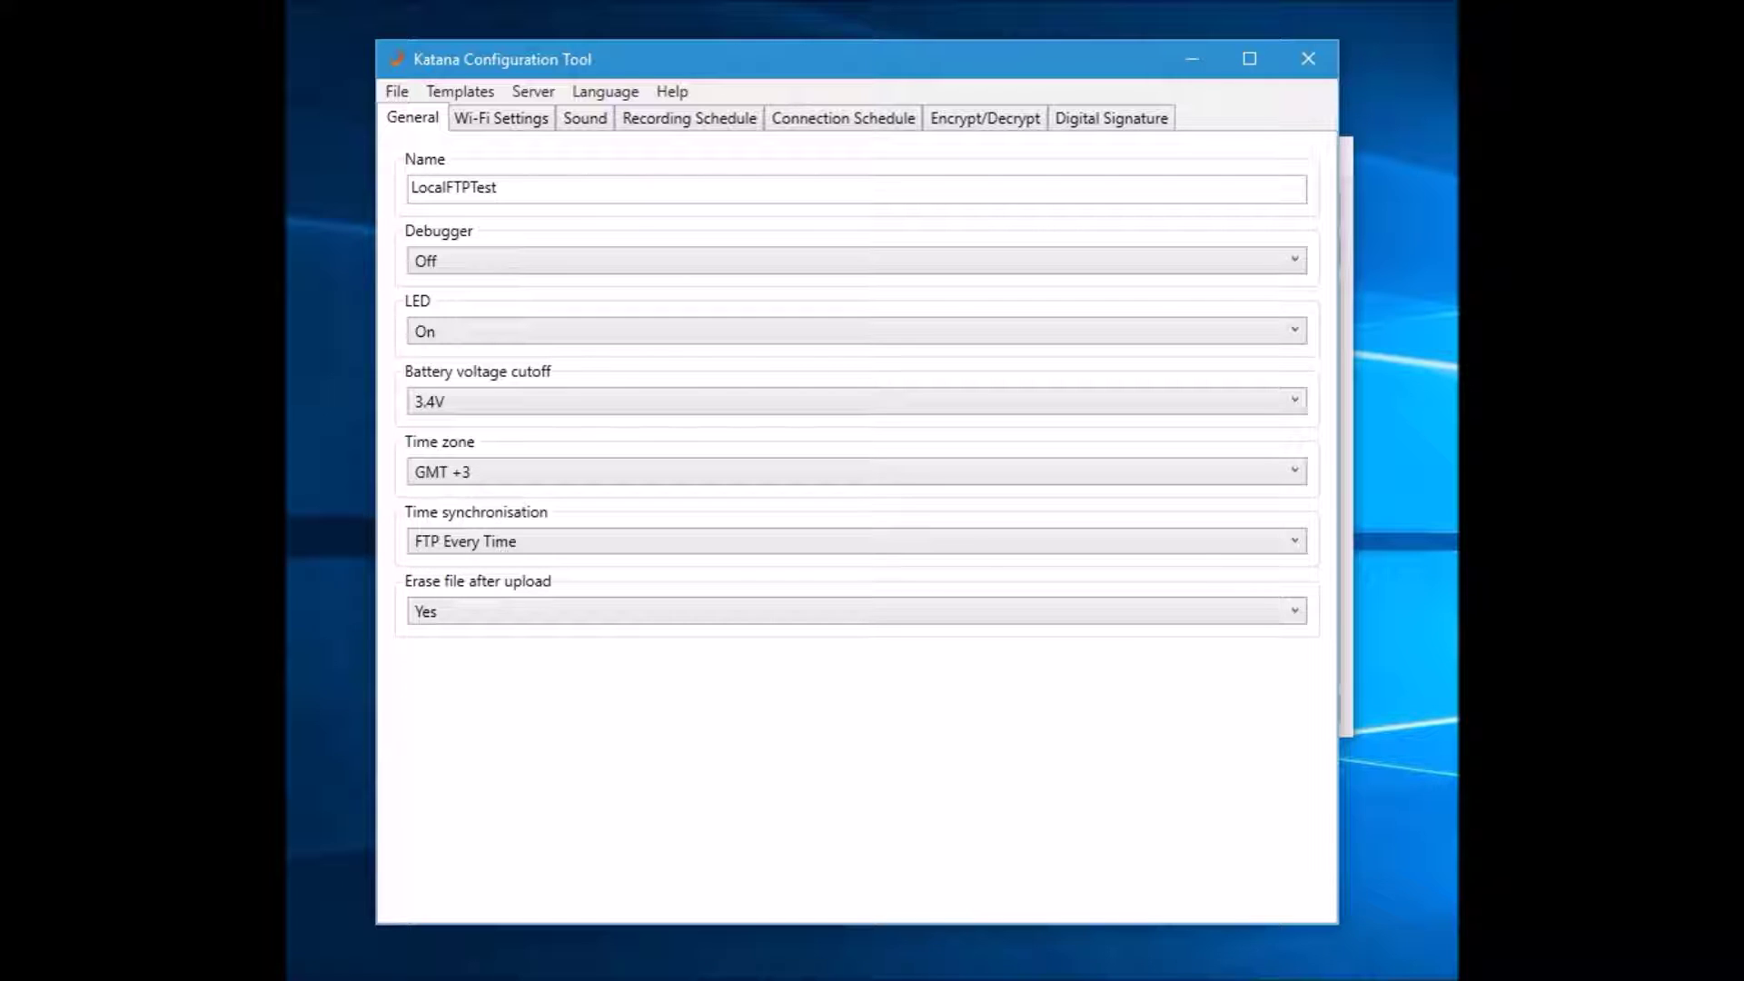
click(501, 118)
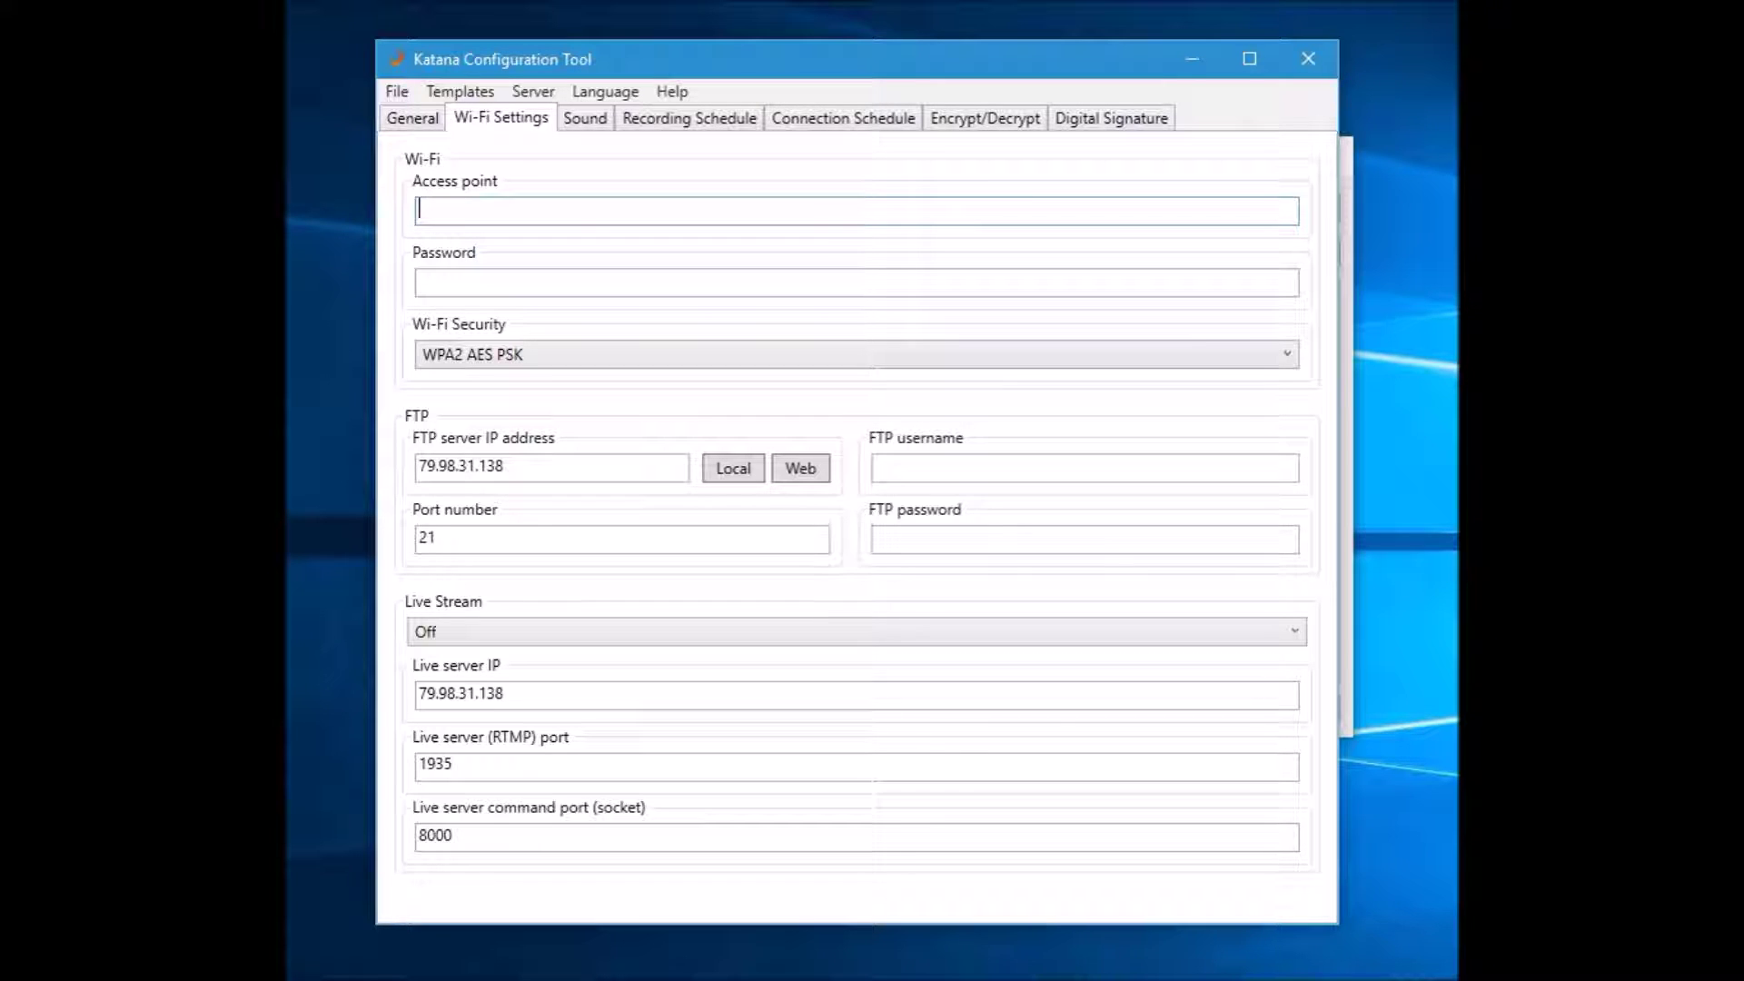
Enter the Wi-Fi name 'YourWifiName' and the Wi-Fi password
text(YourWifiName)
click(420, 283)
text(YourWiFiPass)
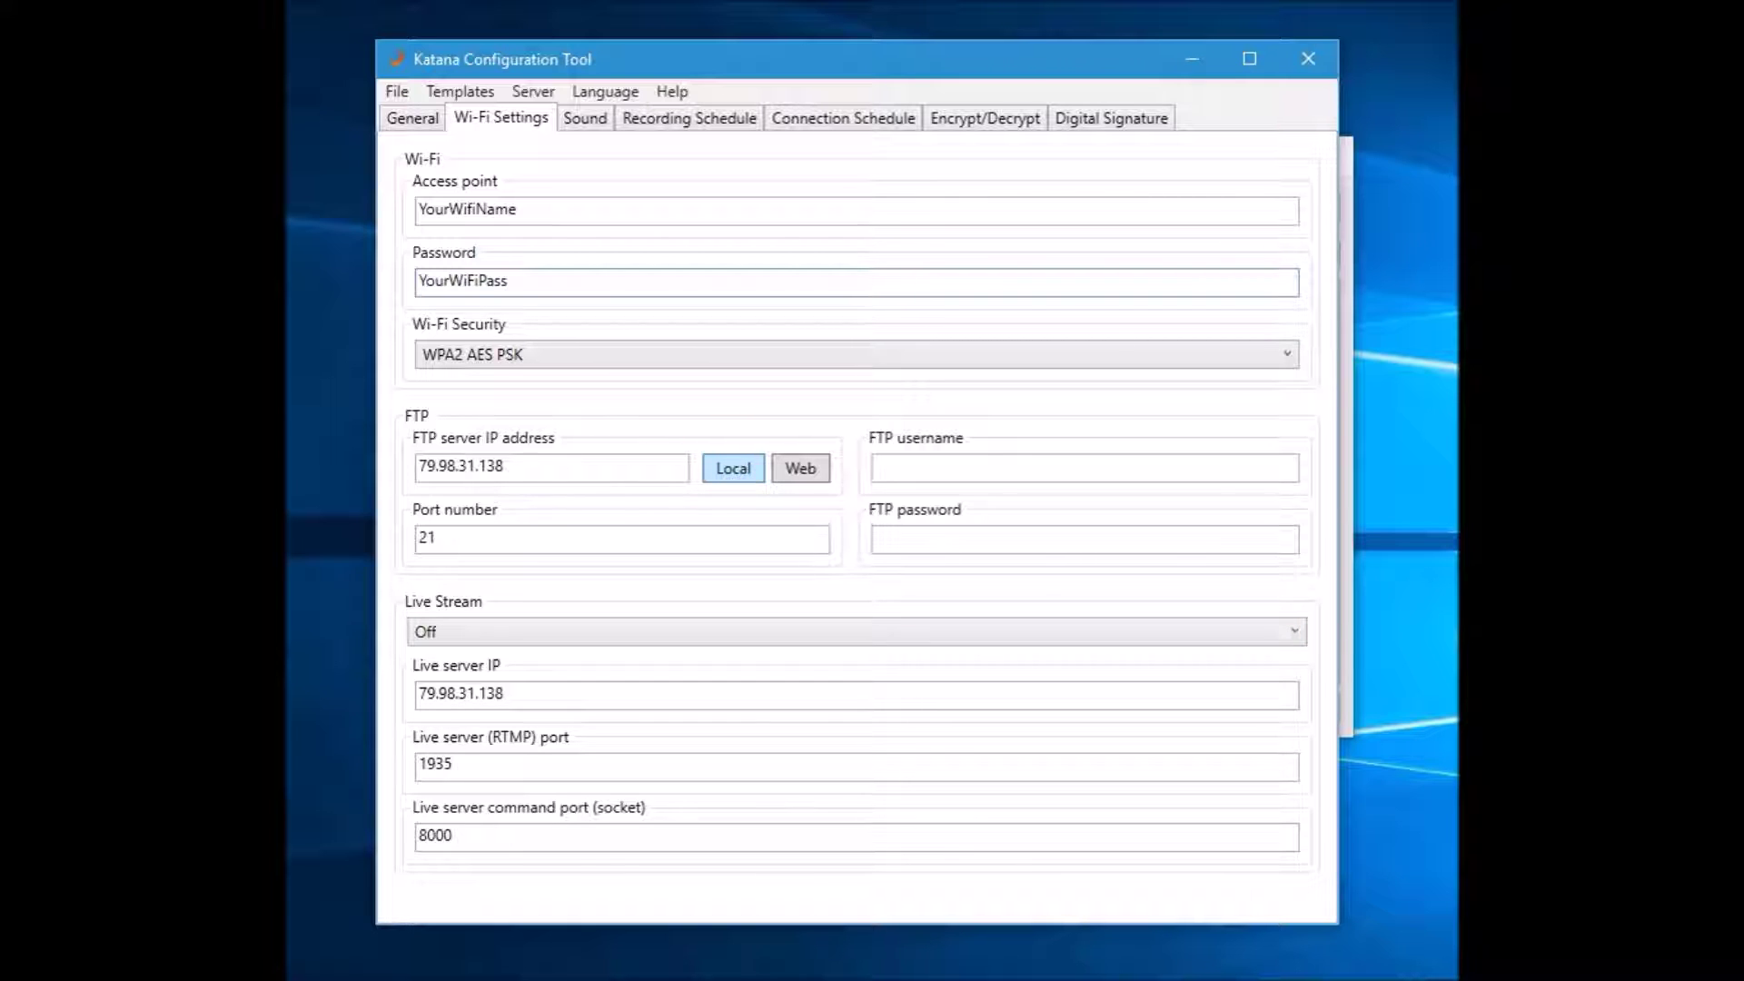
Fill the local FTP address 192.168.1.108 and port 8080, with username Test and its password
click(733, 468)
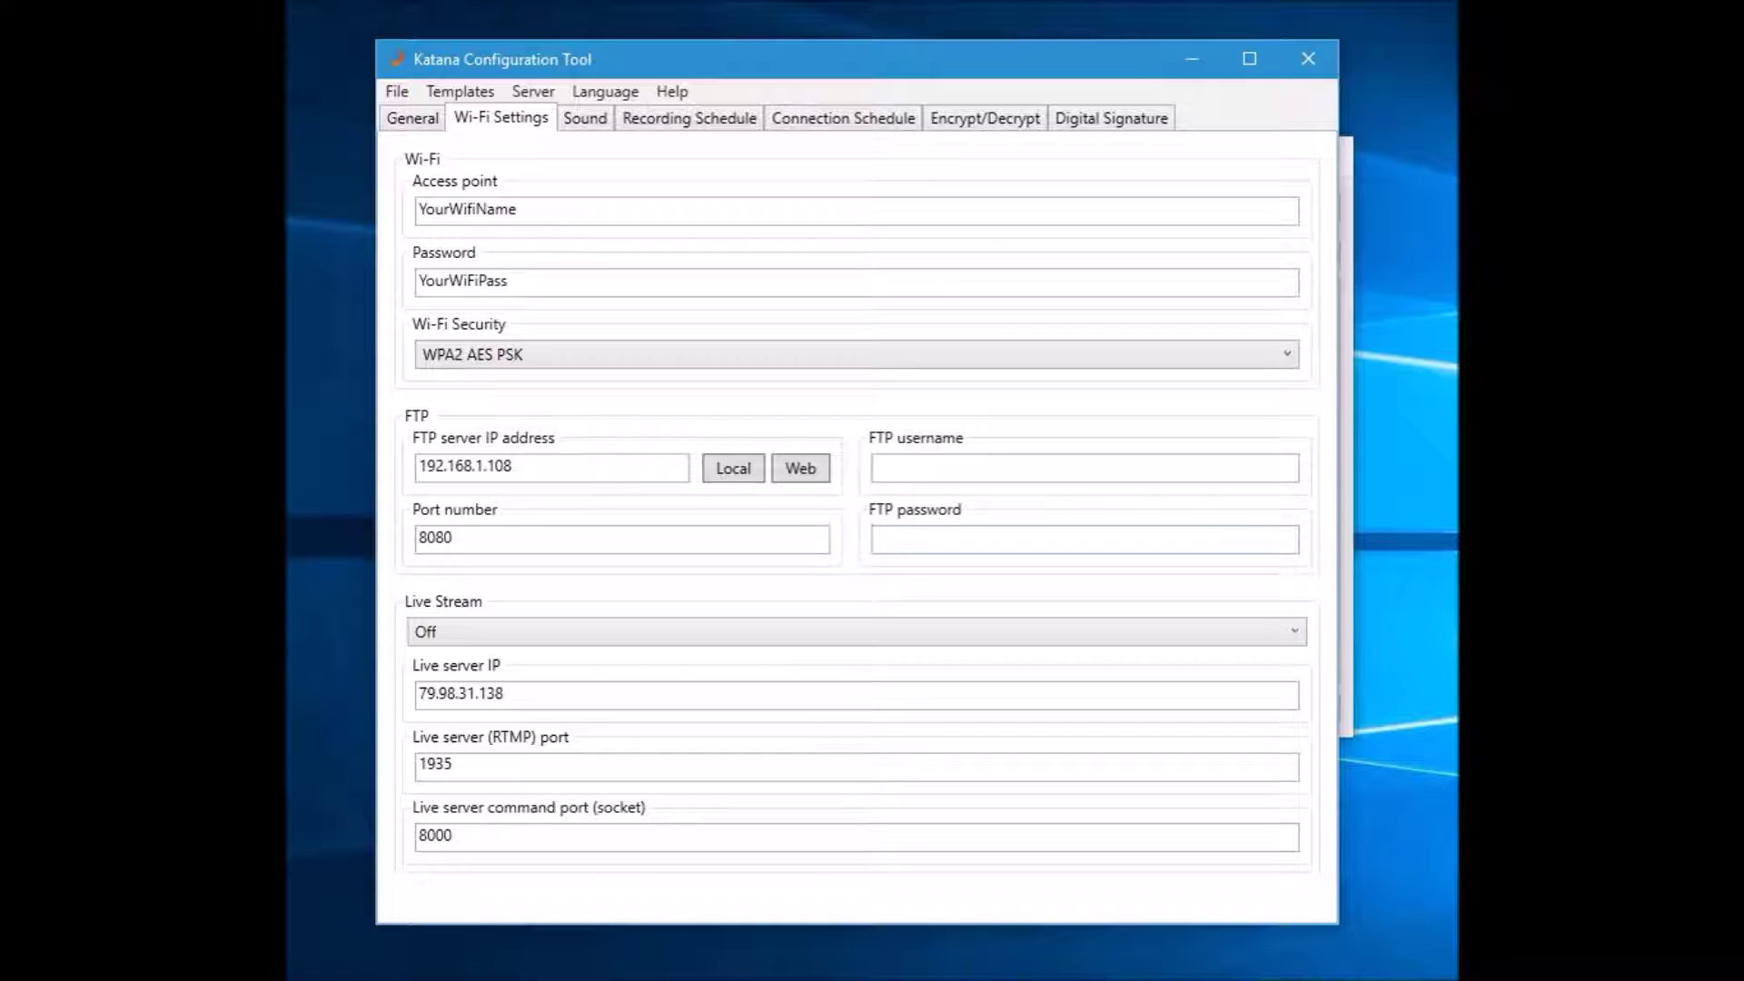
click(877, 467)
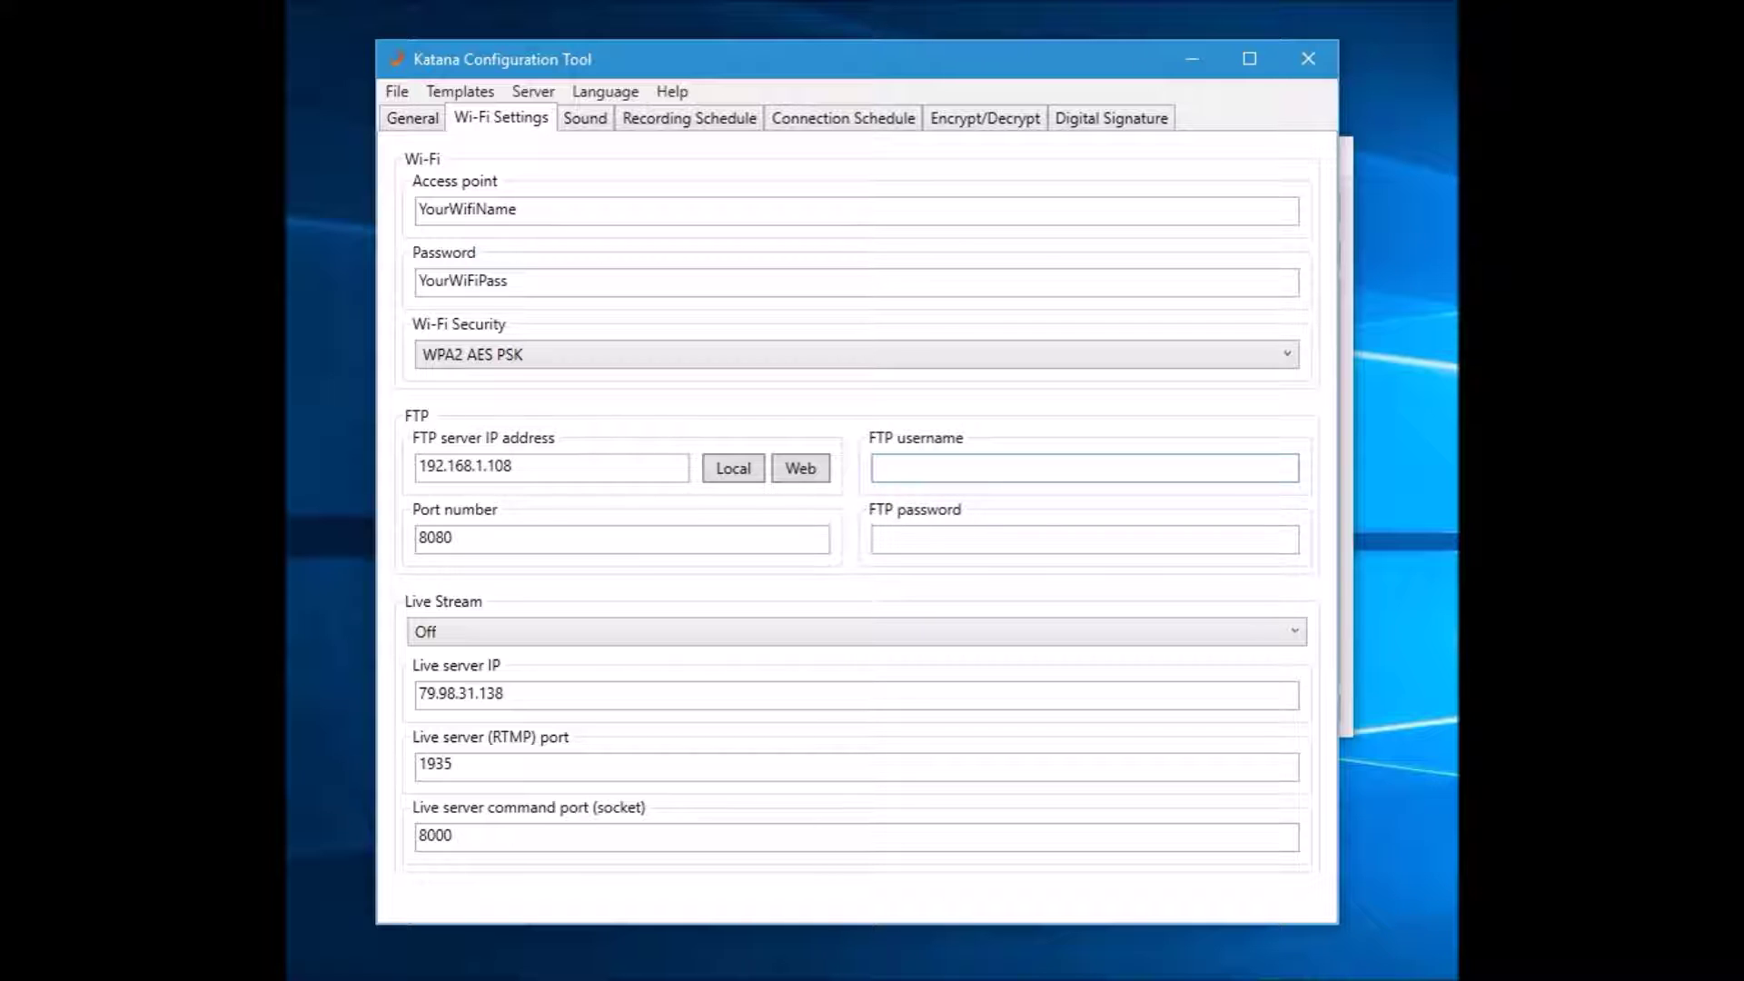
text(Test)
key(Tab)
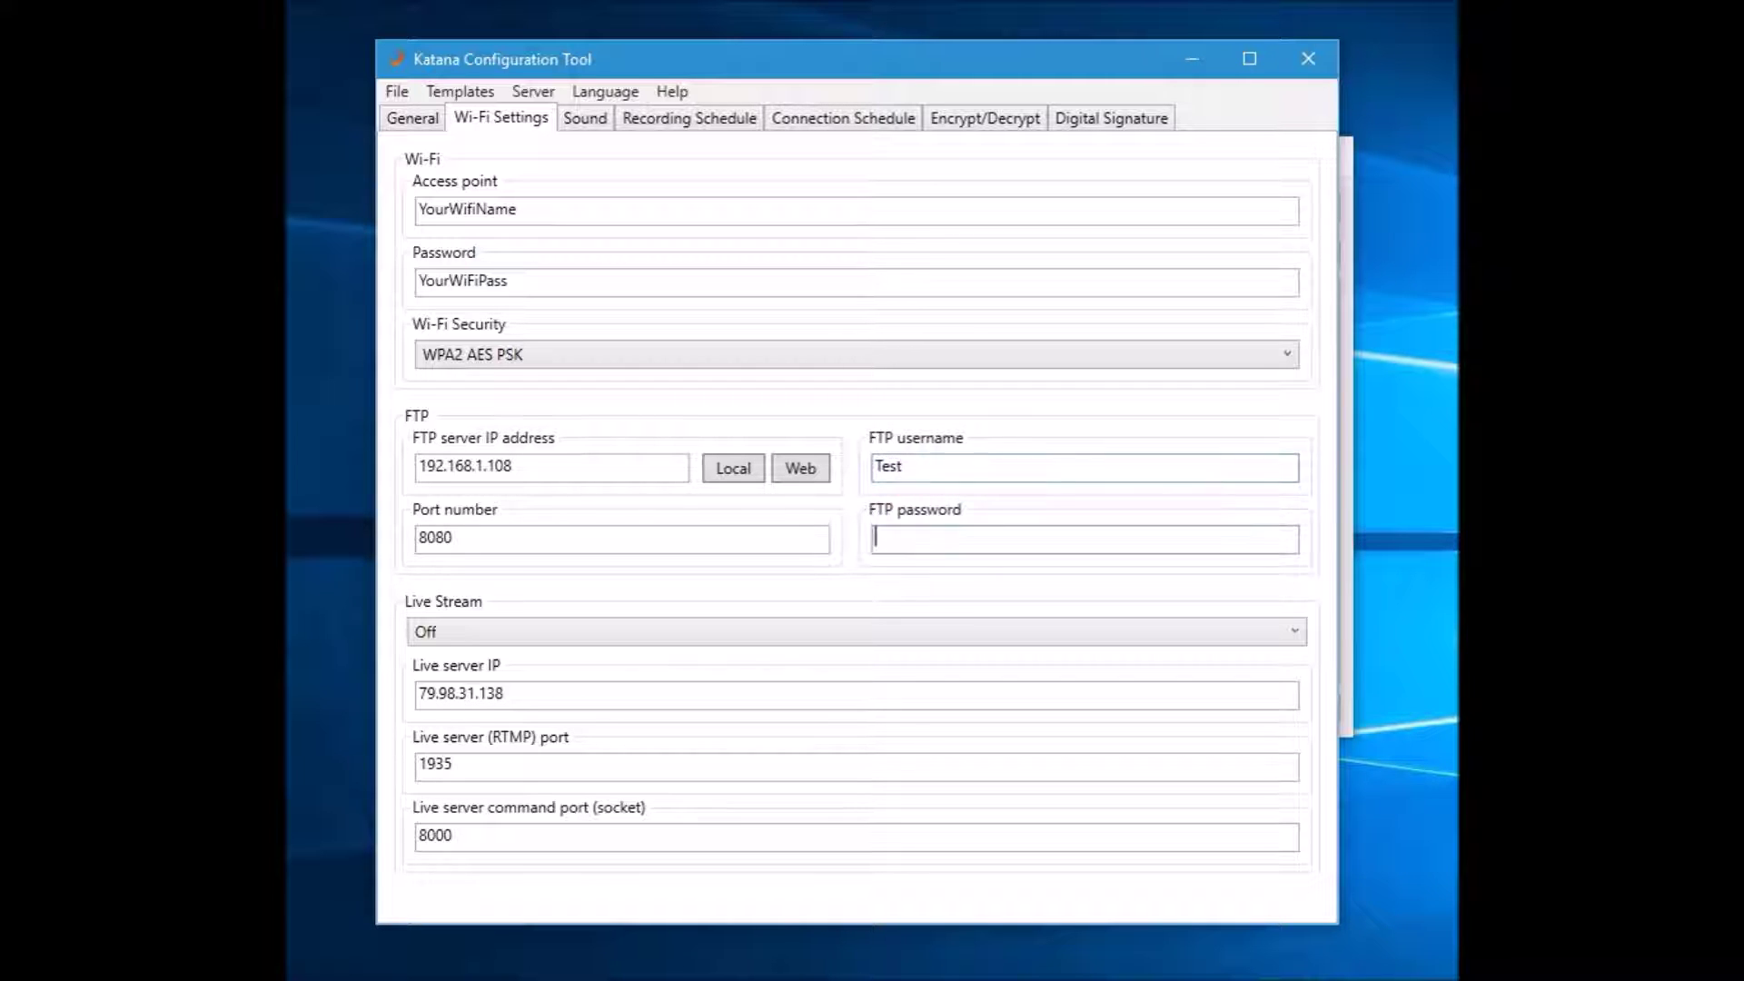
text(test)
Review the Sound, Connection Schedule and Encrypt/Decrypt pages, then return to Wi-Fi Settings
key(ctrl+Tab)
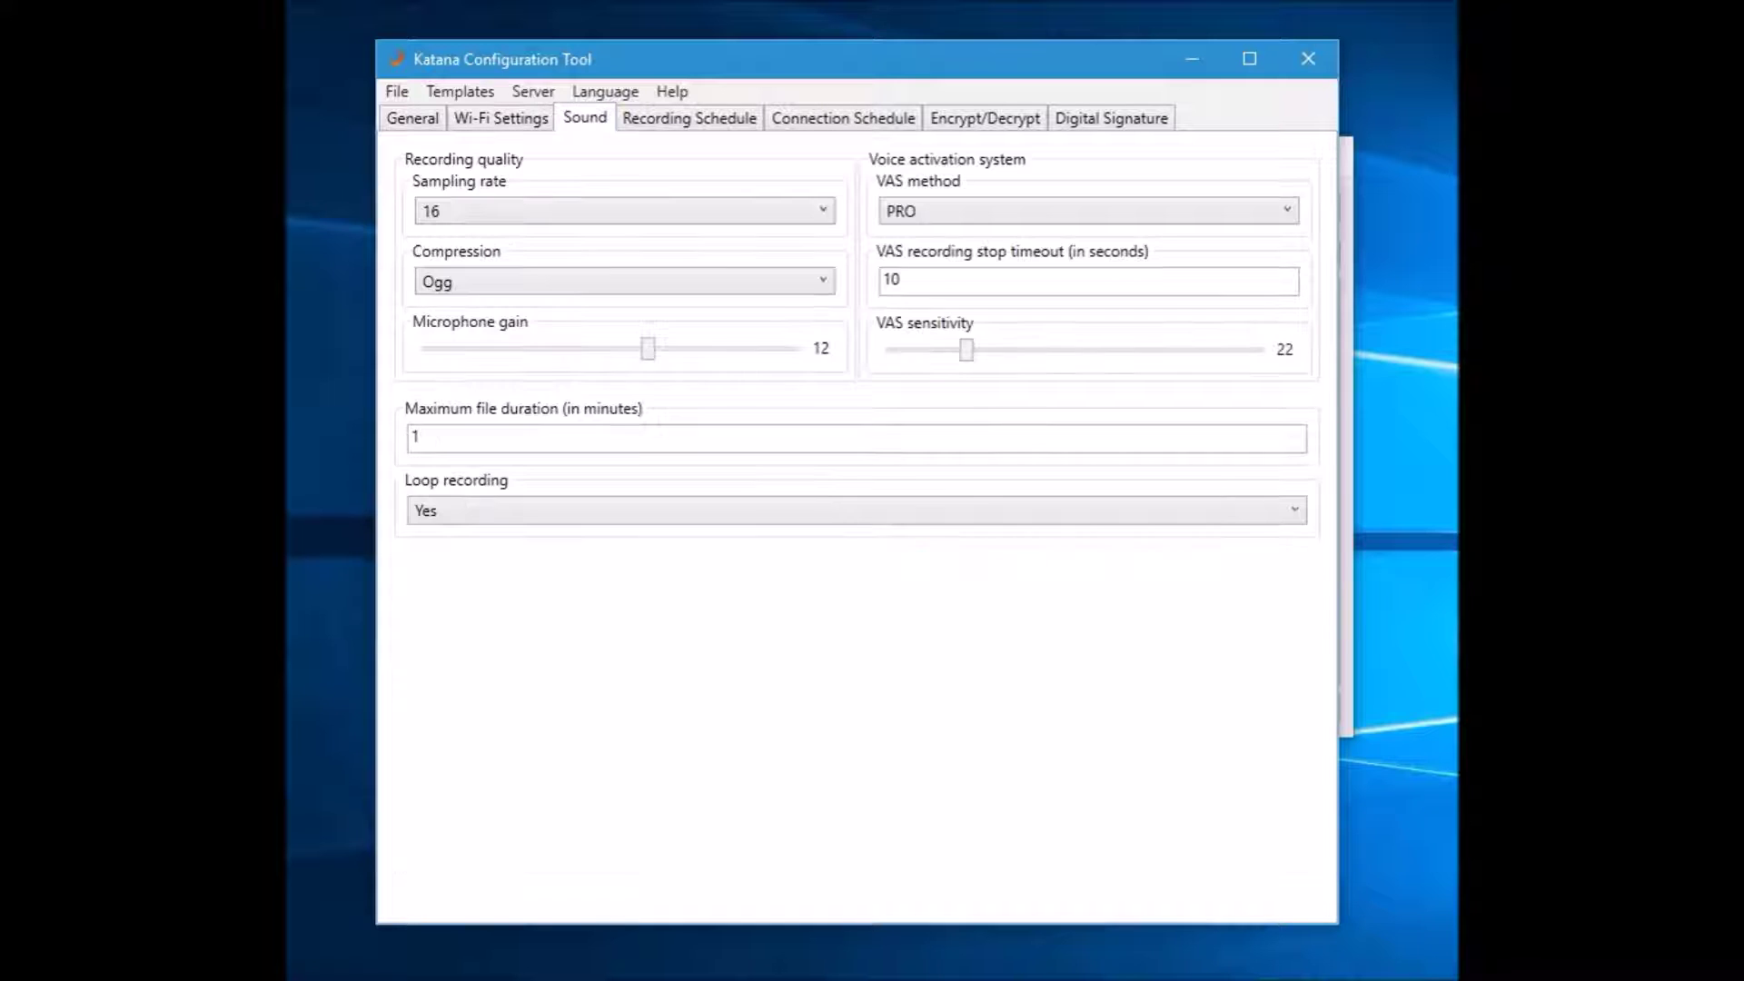
key(ctrl+Tab)
key(ctrl+Tab)
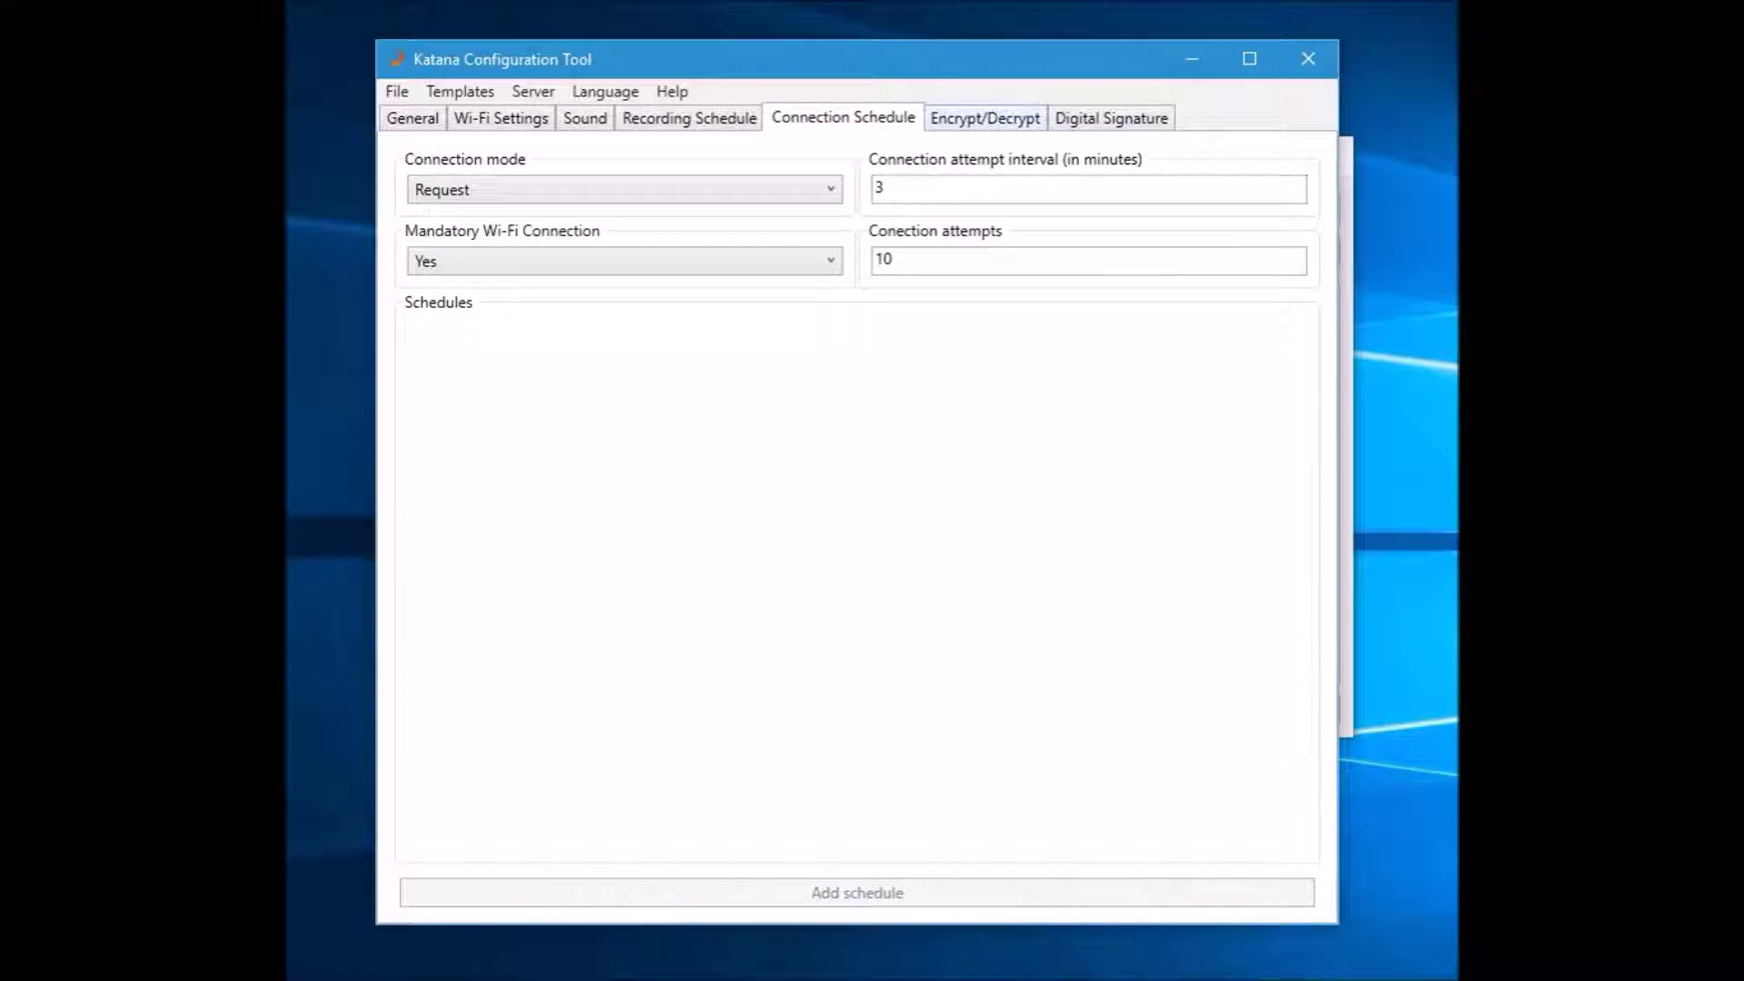
key(ctrl+Tab)
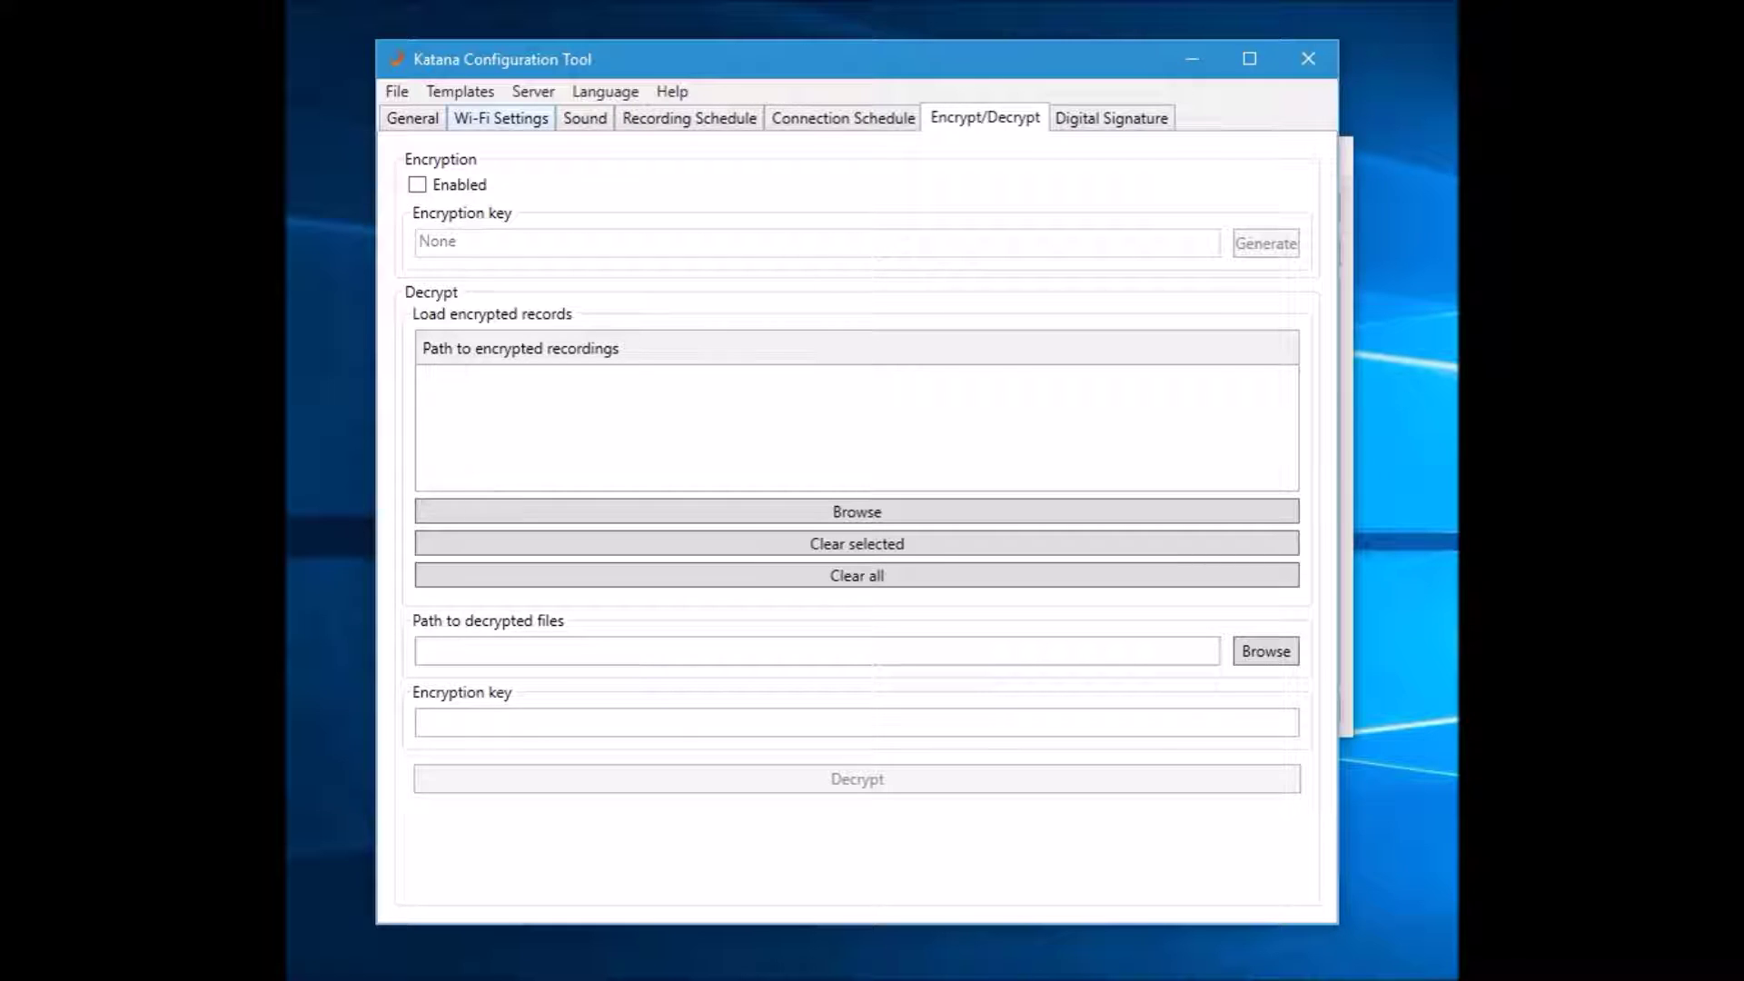
click(500, 118)
Open the File menu and highlight Save configurations
key(alt)
key(f)
key(Down)
key(Down)
key(Down)
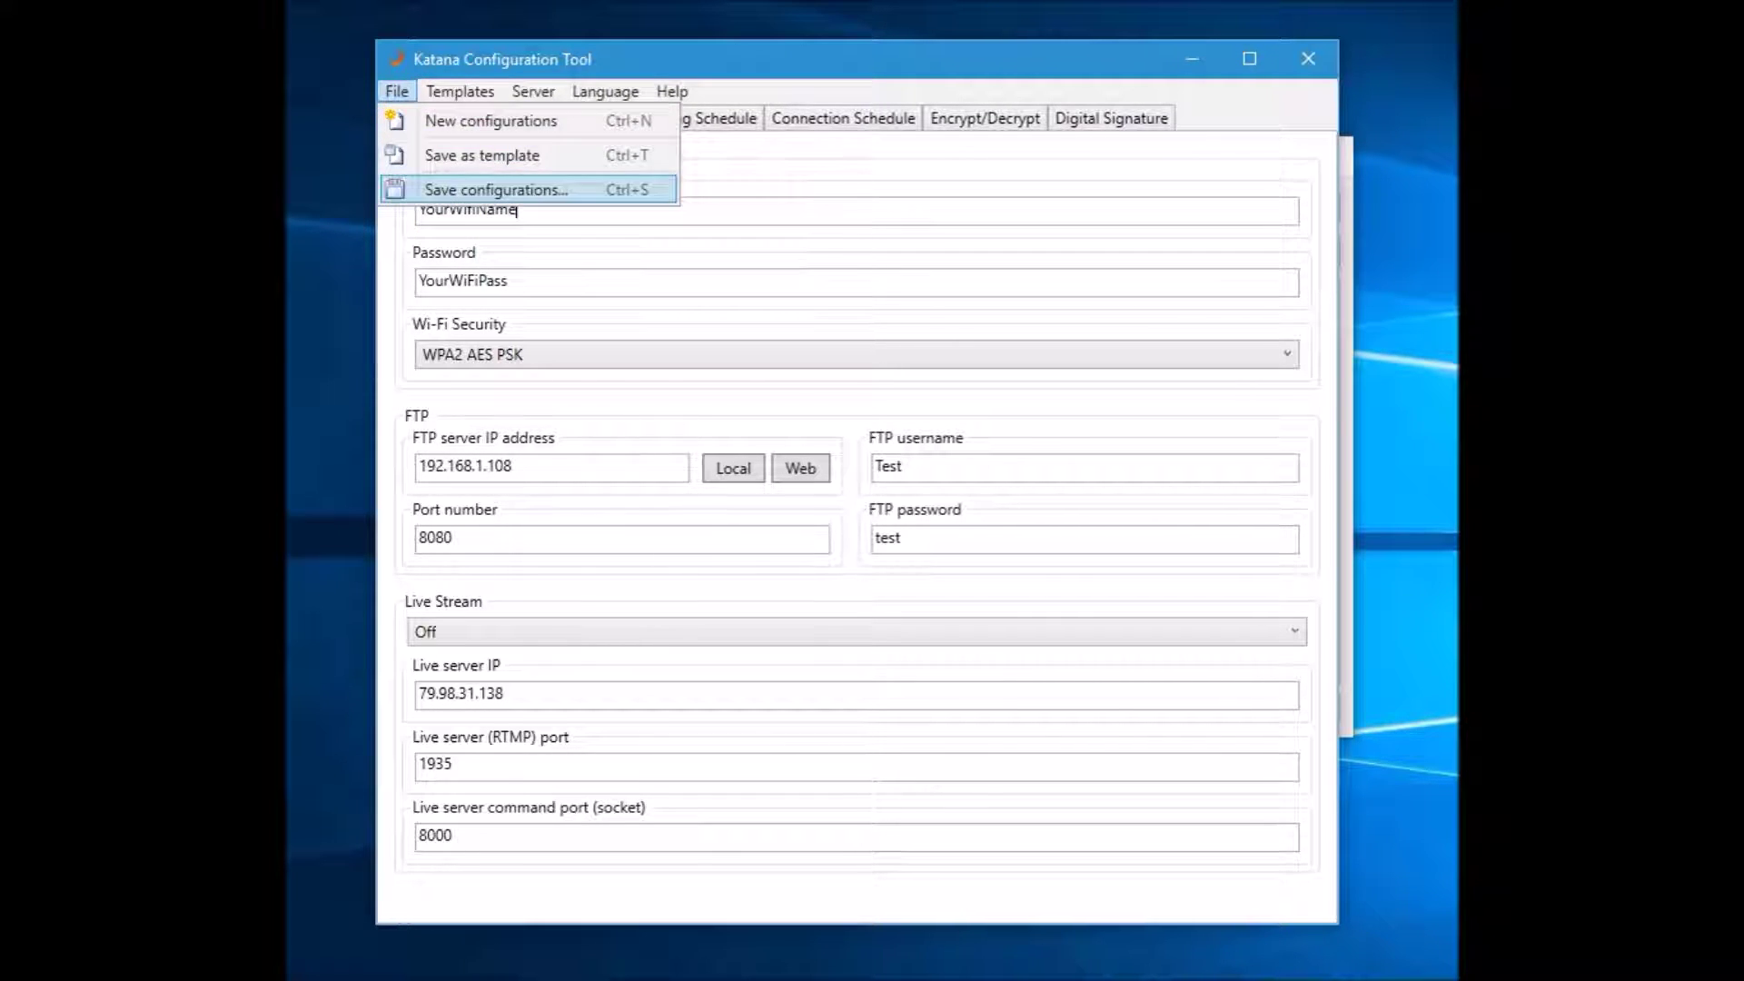
Save the configuration as config.cfg on the SDHC (H:) drive
key(Return)
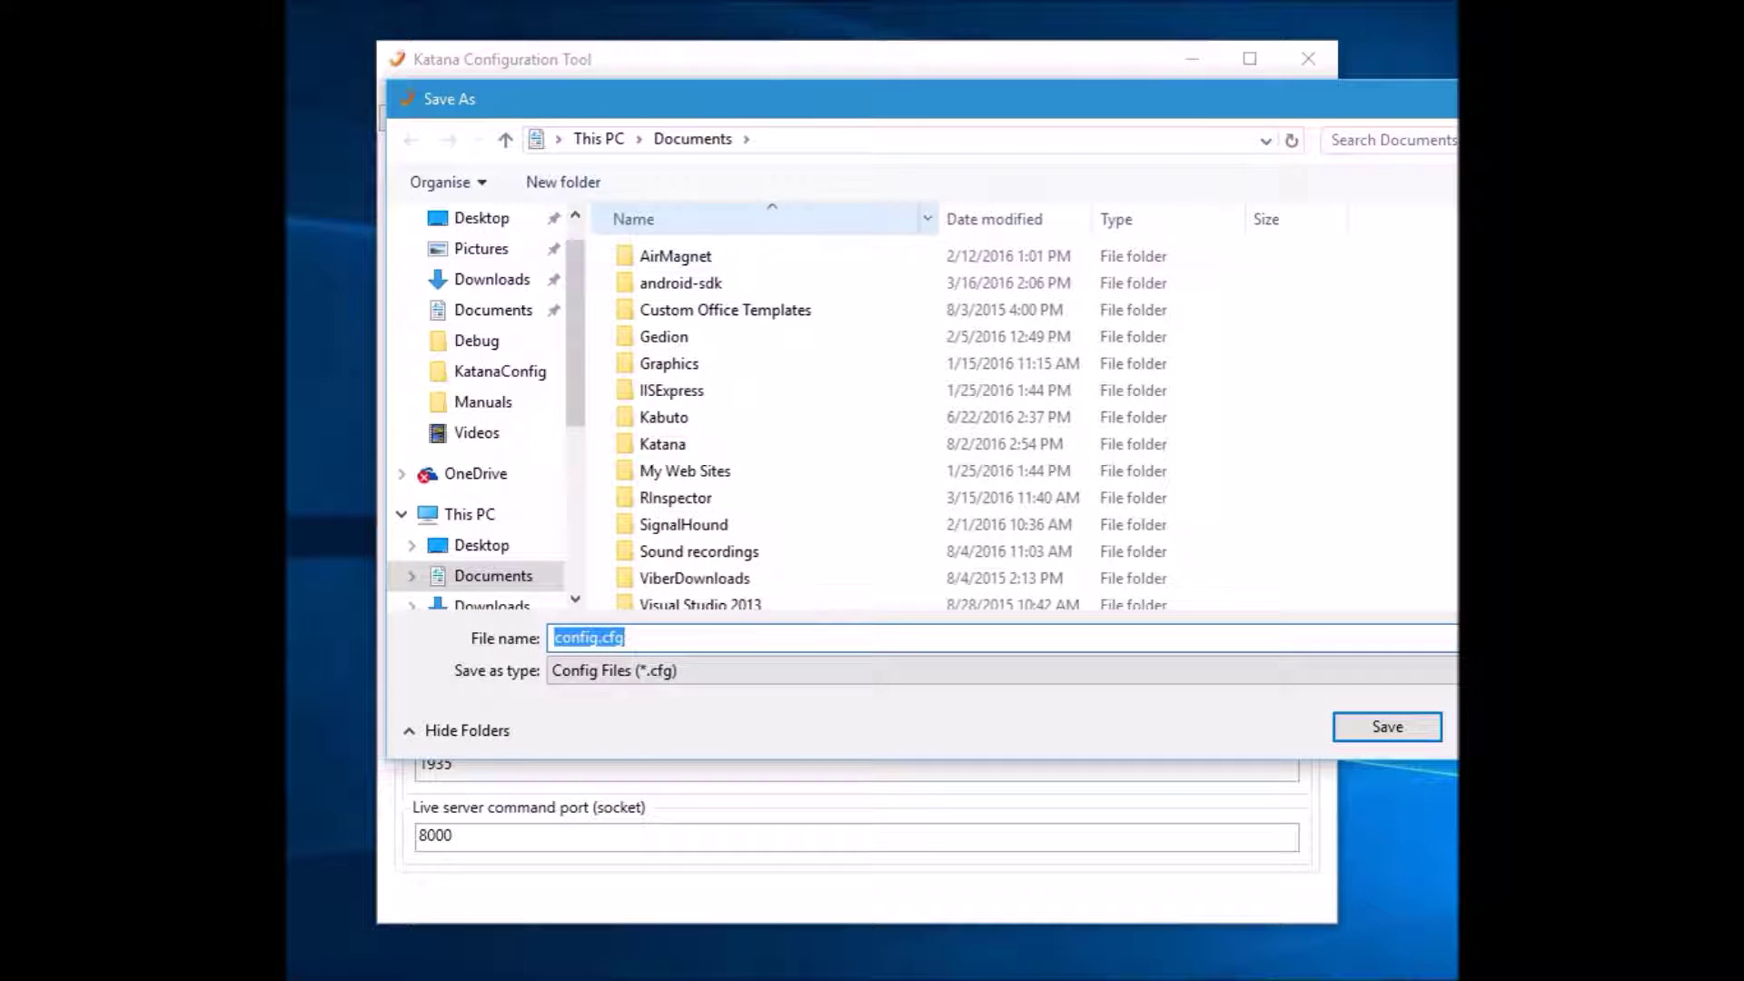
scroll(491, 410, down, 4)
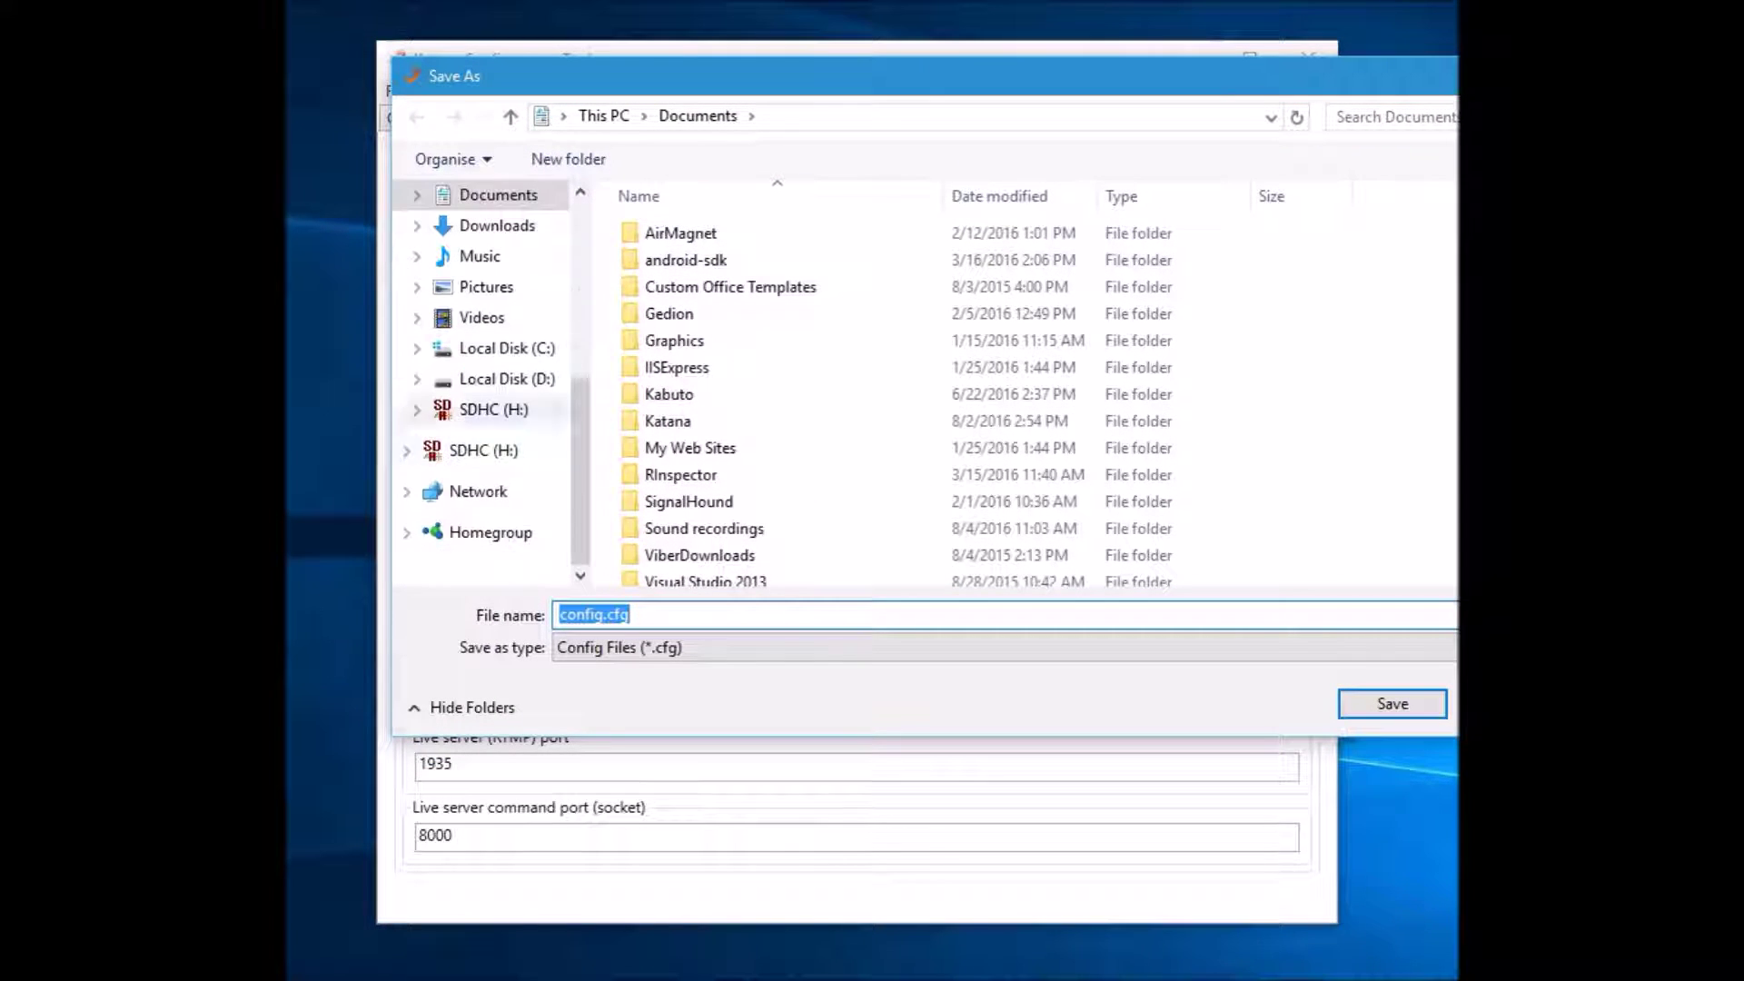
click(493, 409)
key(Return)
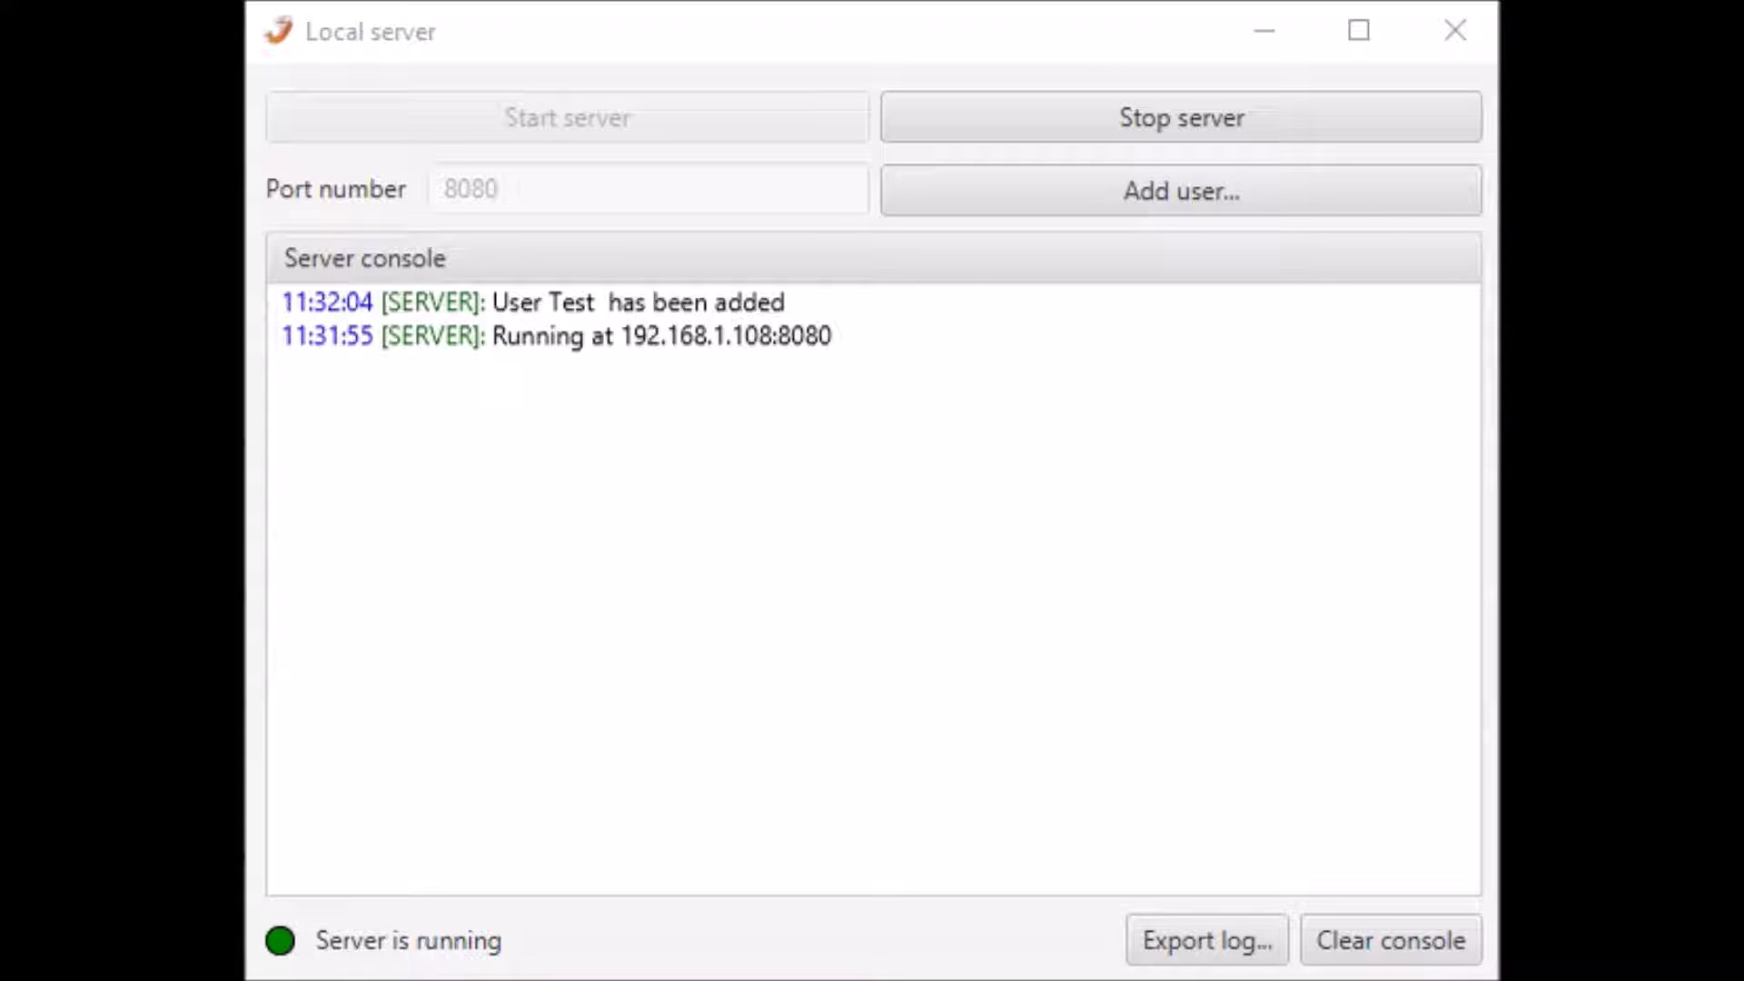
Bring the local server window to the front to watch the device log in and upload files
key(alt+Tab)
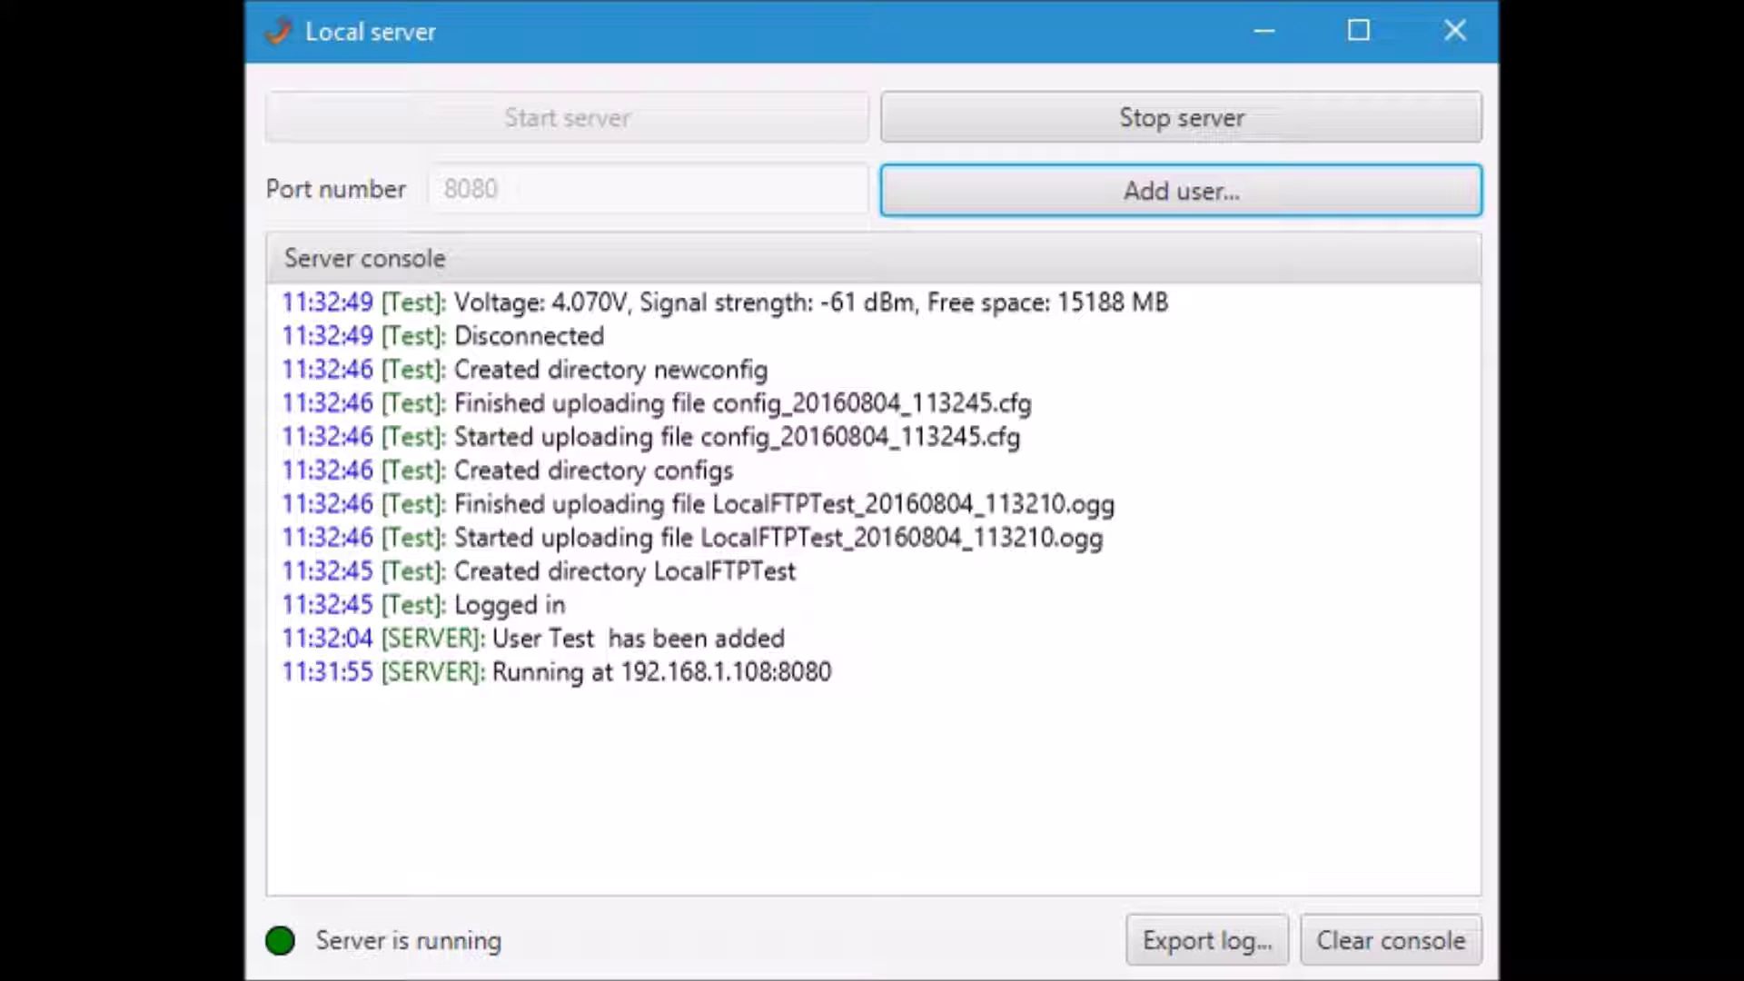
Export the server console log to the Desktop as a text file named test
click(1207, 940)
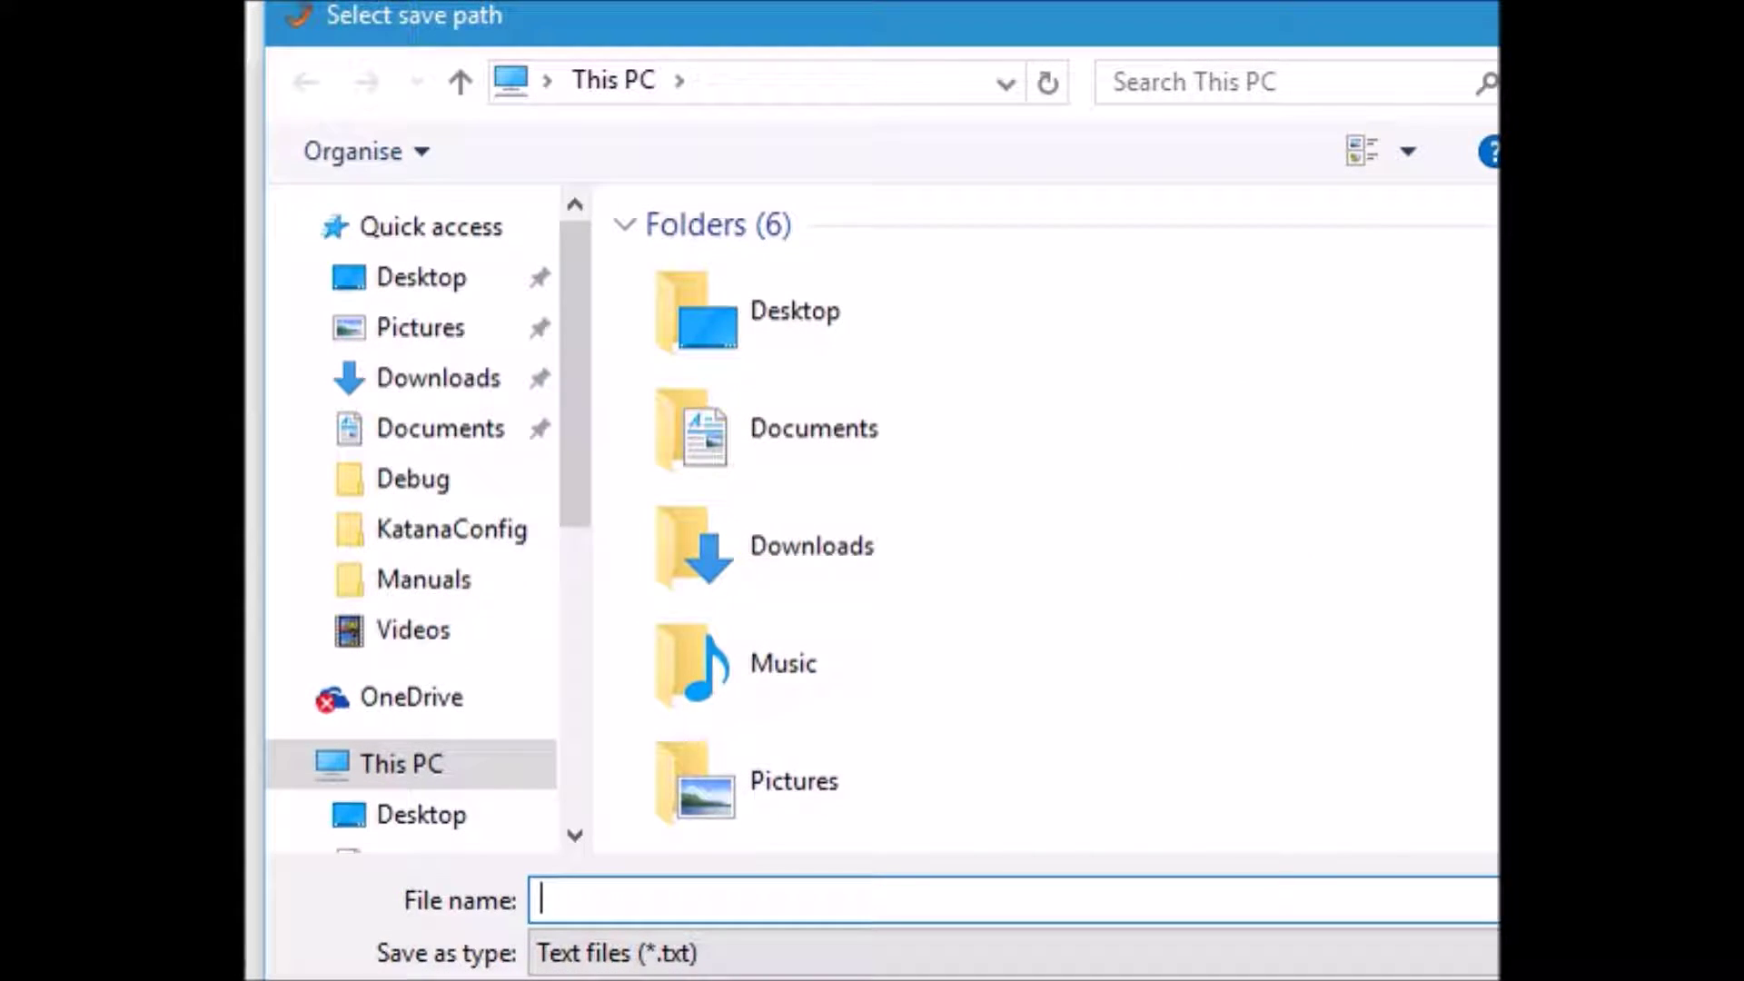
click(795, 311)
double_click(795, 311)
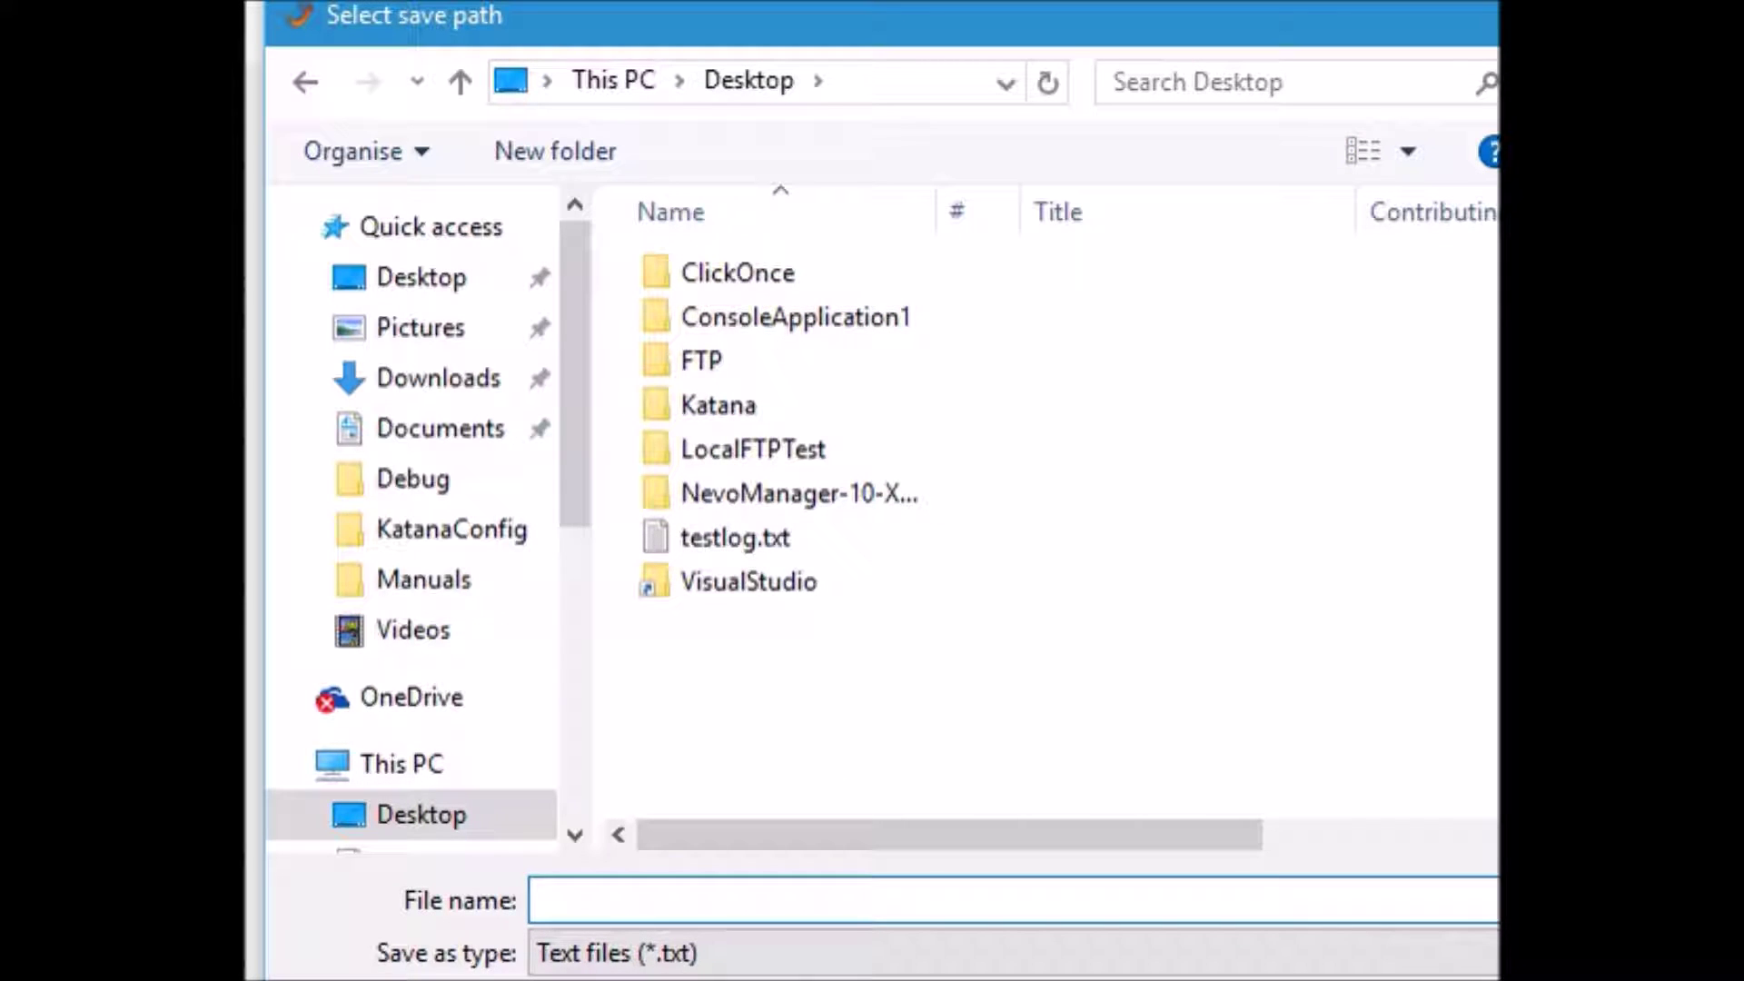
text(test)
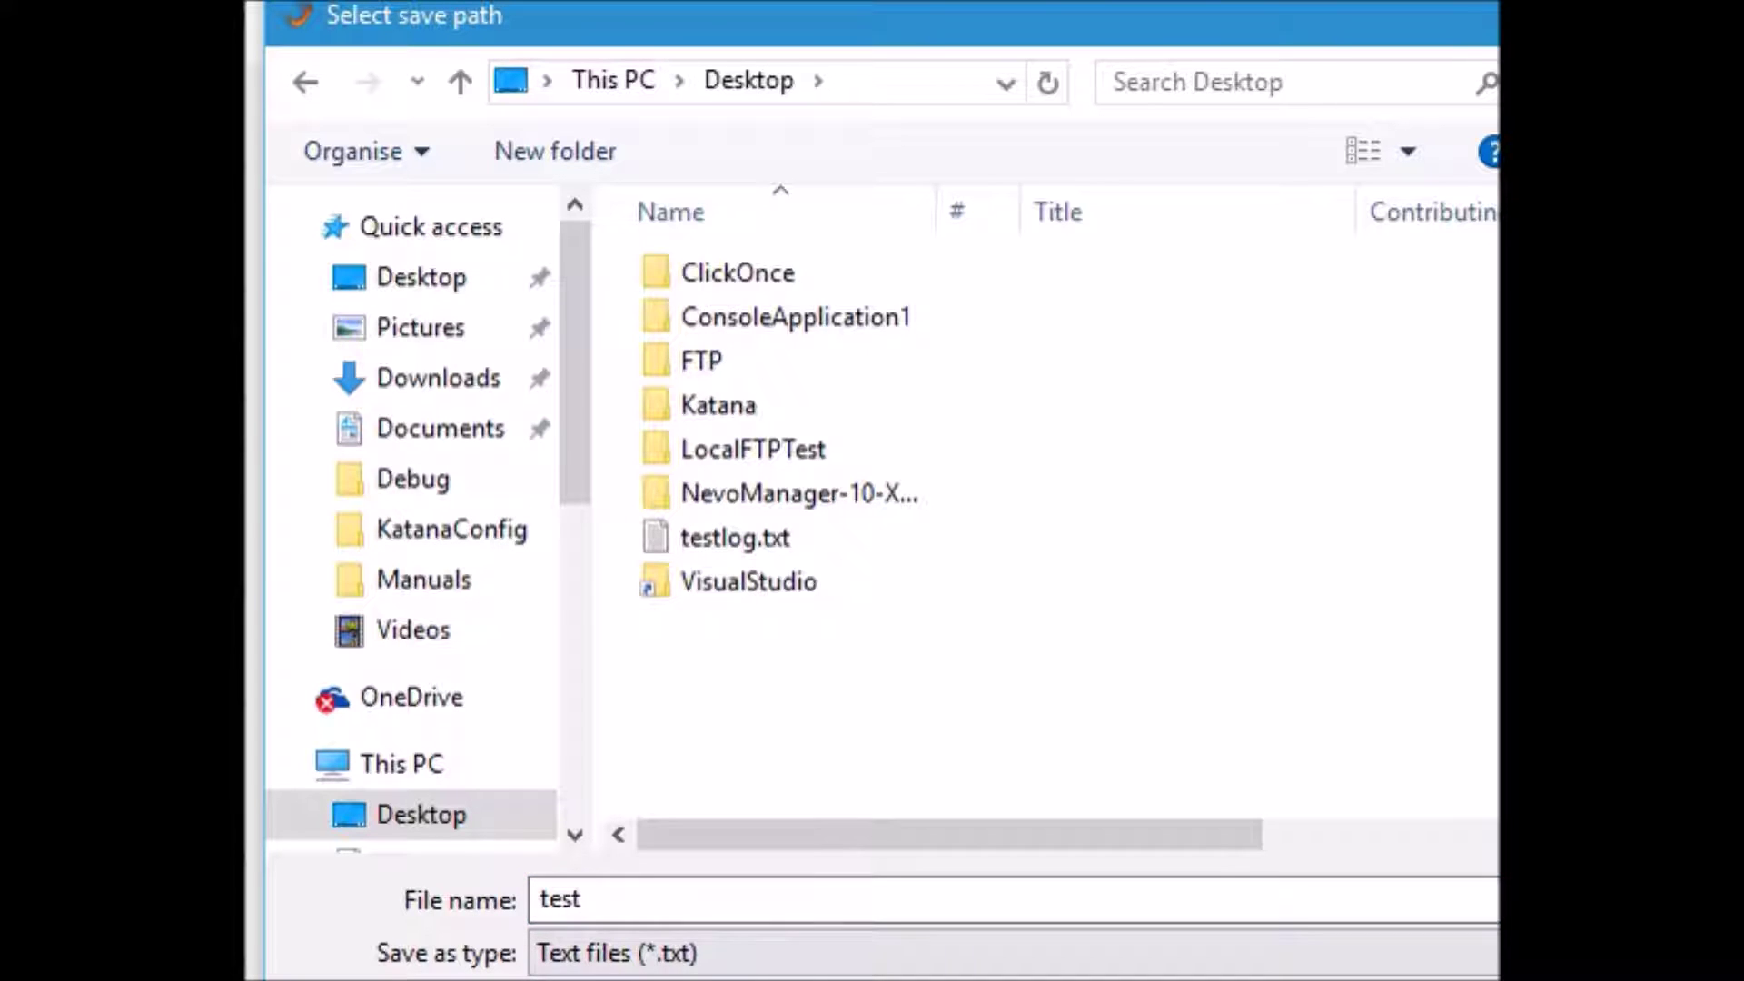
key(Return)
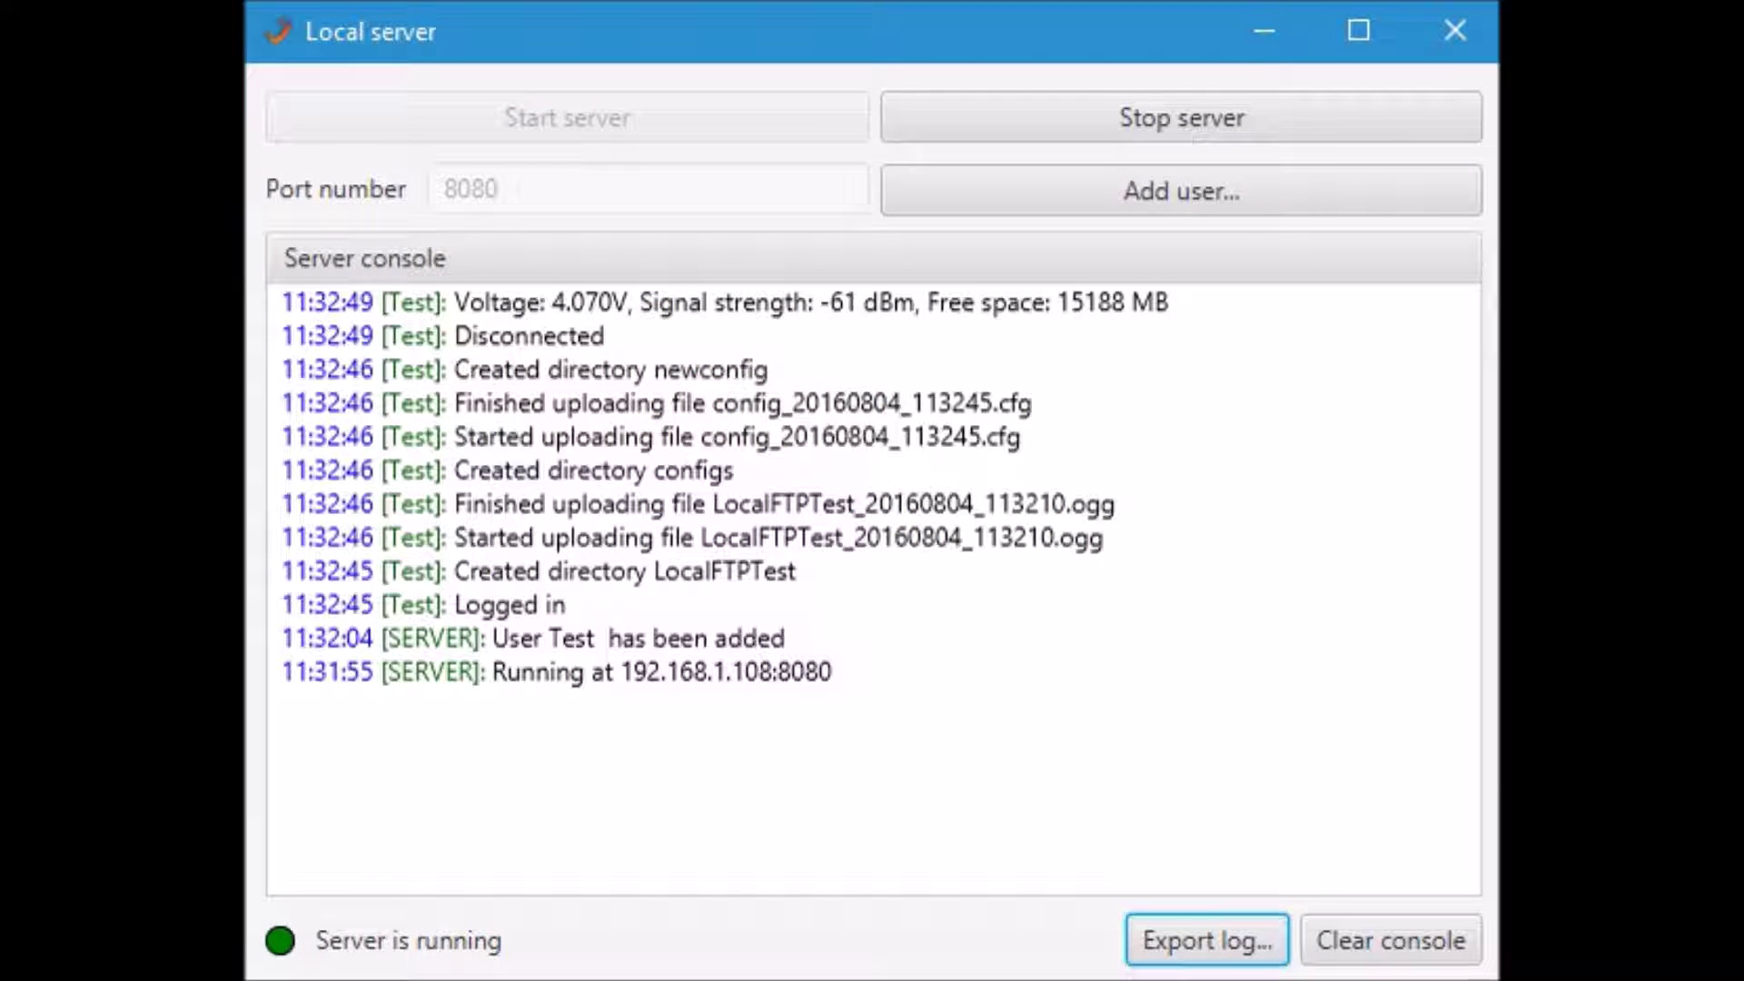